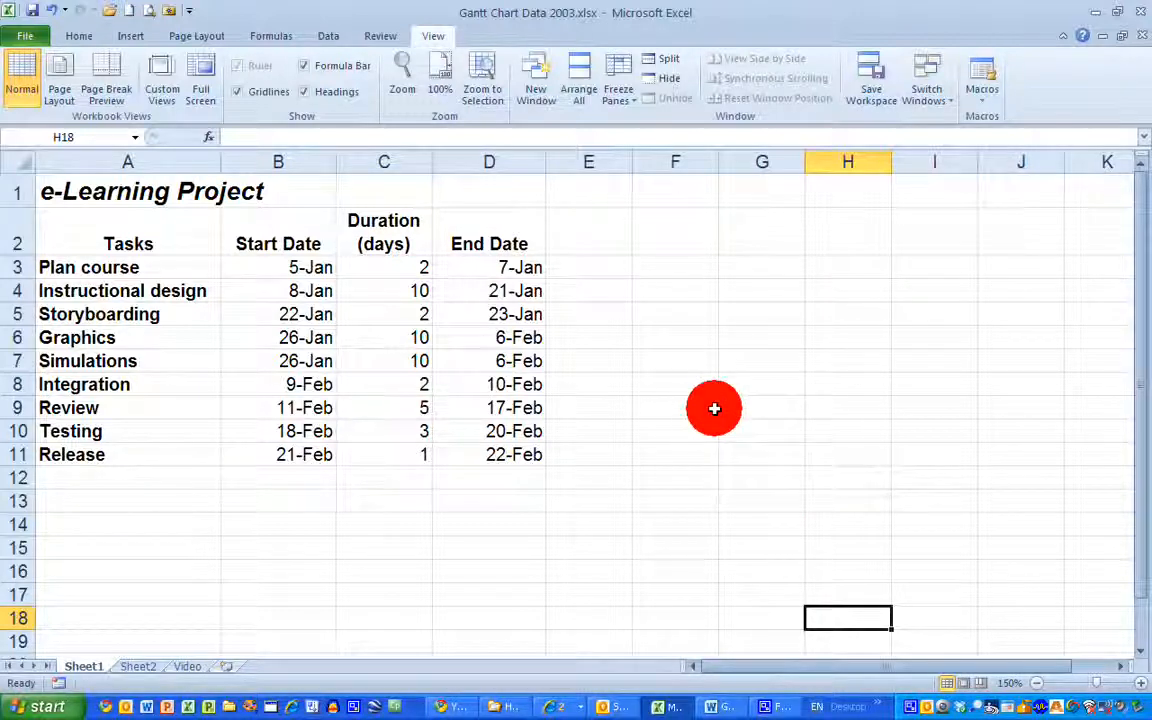
Insert an empty 2-D Stacked Bar chart and move it beside the End Date column, clear of the task data
{"action": "left_click", "coordinate": [131, 37]}
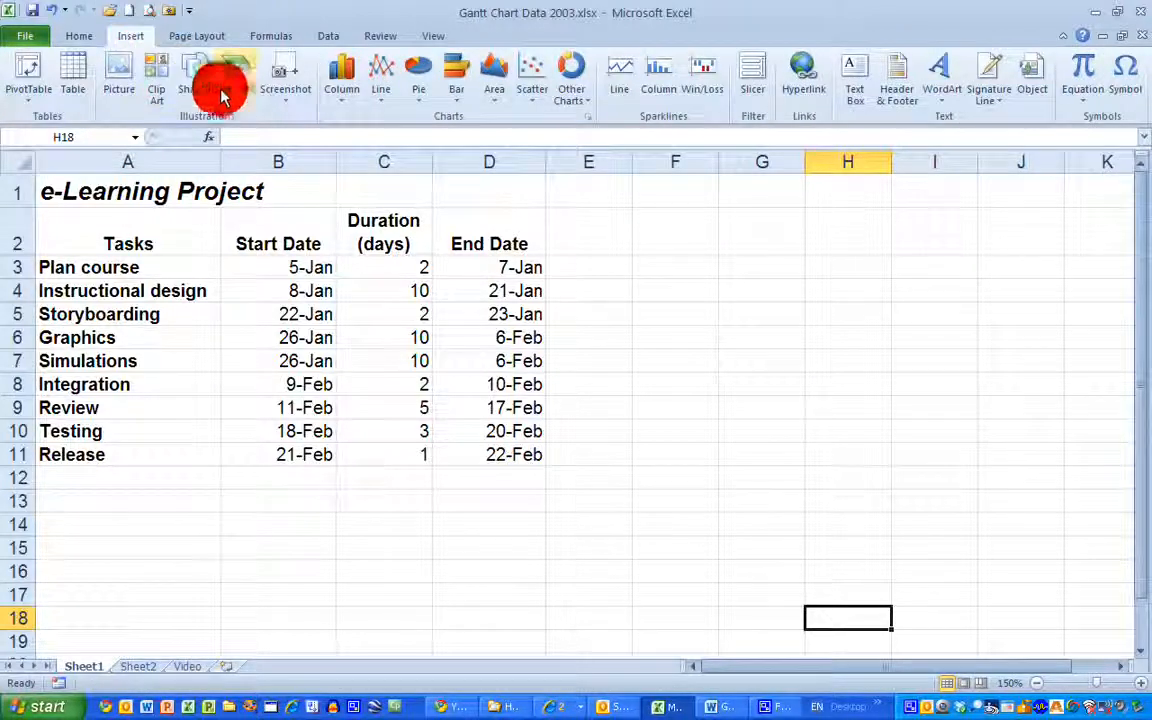
{"action": "left_click", "coordinate": [458, 95]}
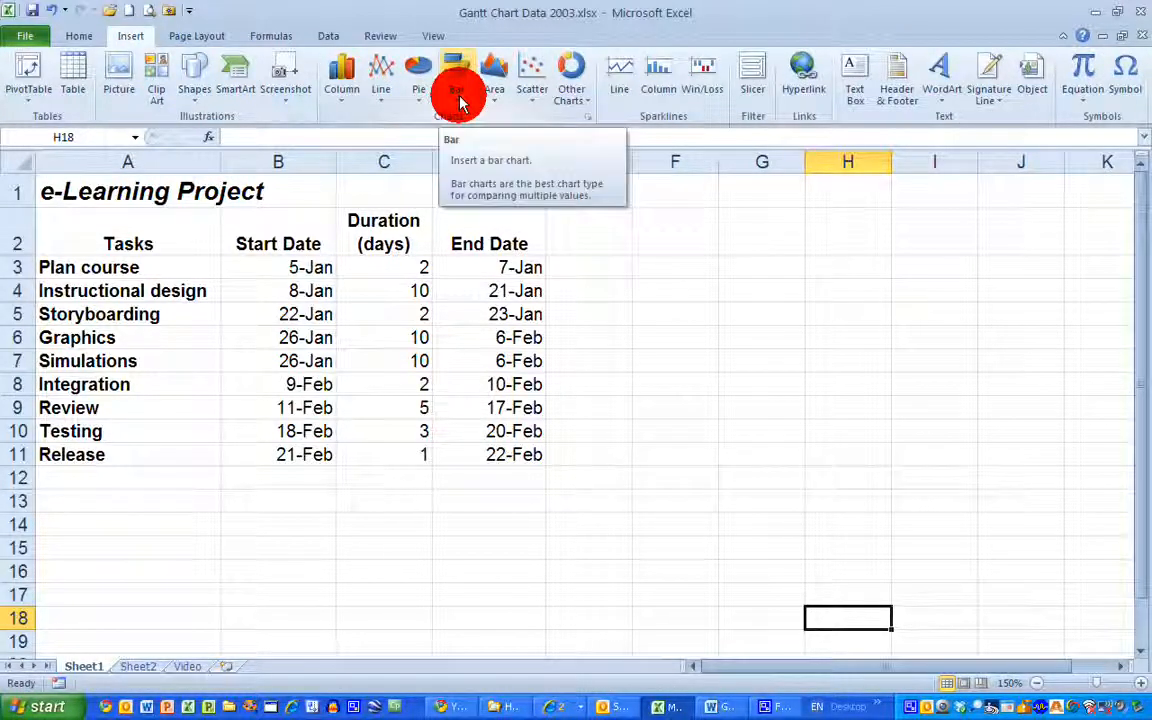
{"action": "left_click", "coordinate": [458, 98]}
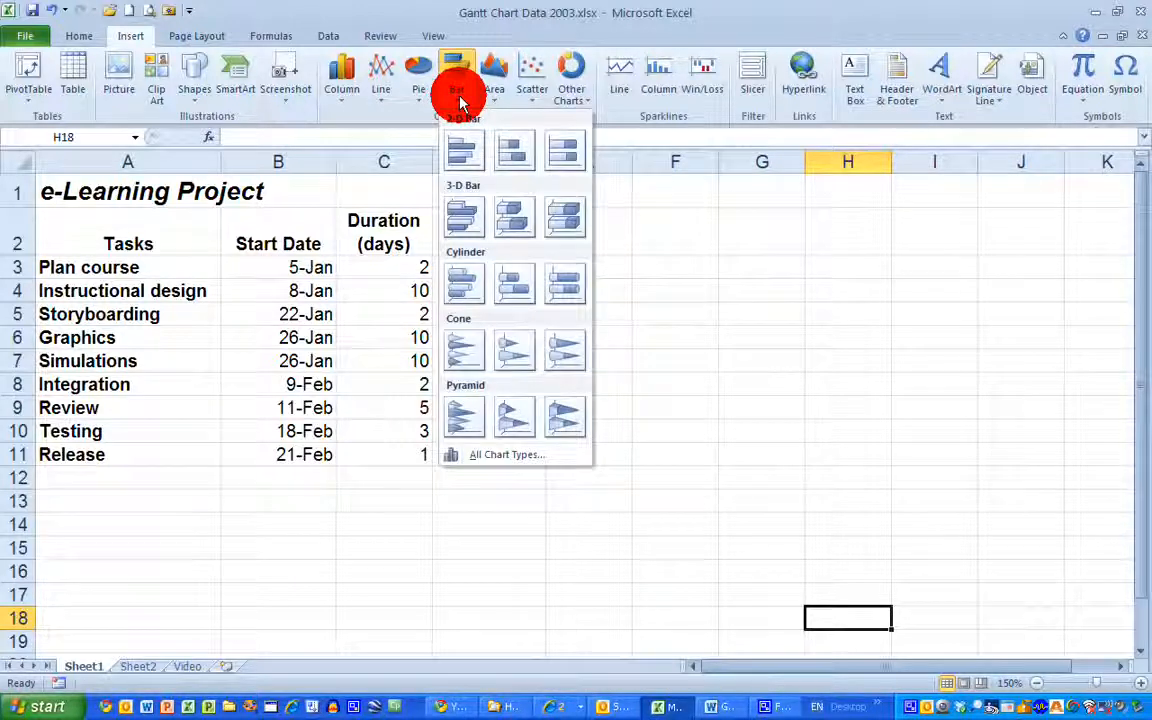
{"action": "left_click", "coordinate": [515, 160]}
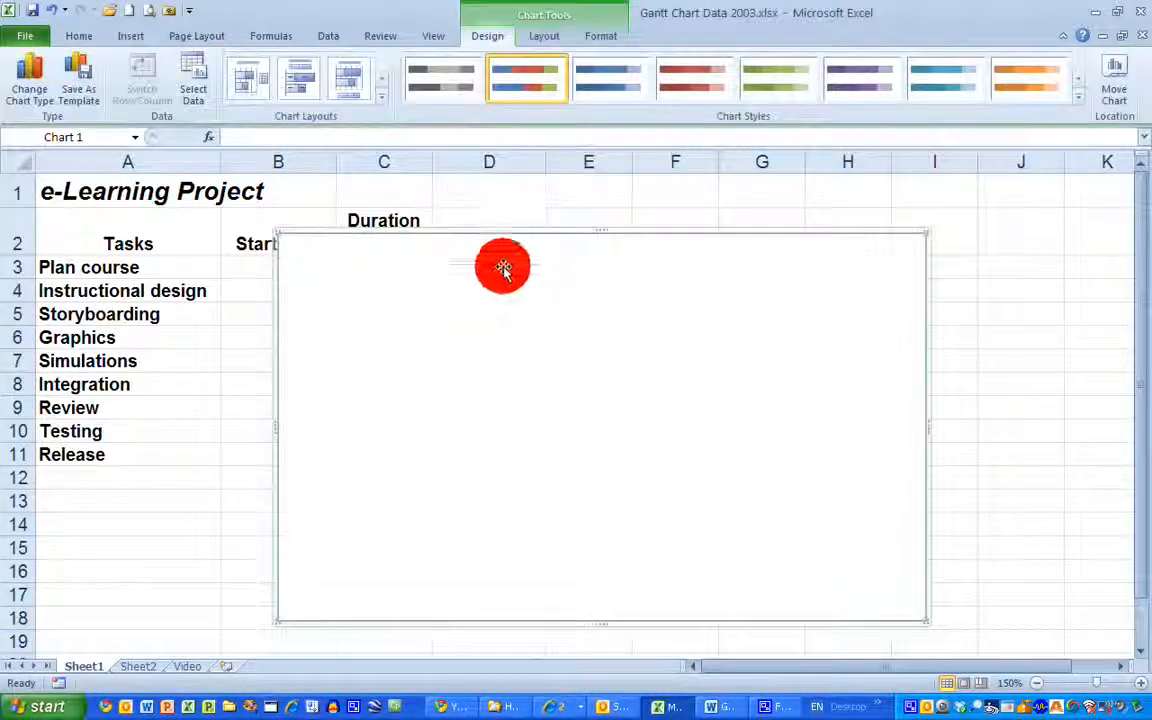
{"action": "left_click_drag", "start_coordinate": [512, 233], "coordinate": [741, 249]}
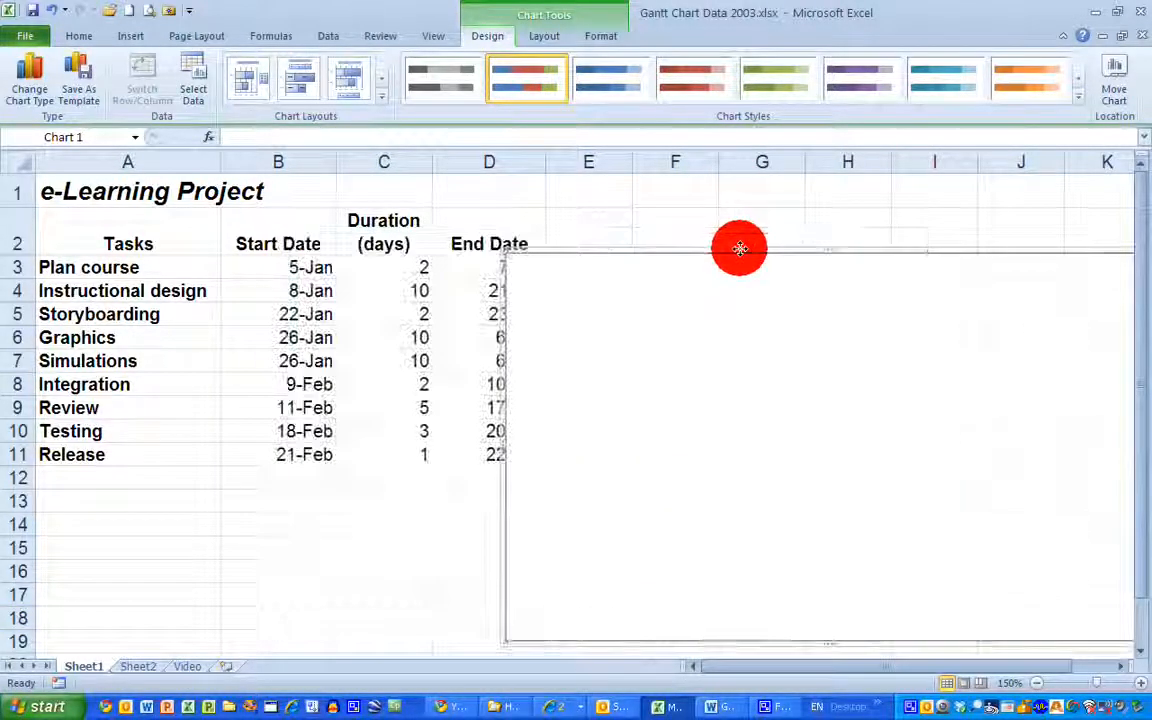
{"action": "left_click_drag", "start_coordinate": [634, 244], "coordinate": [669, 224]}
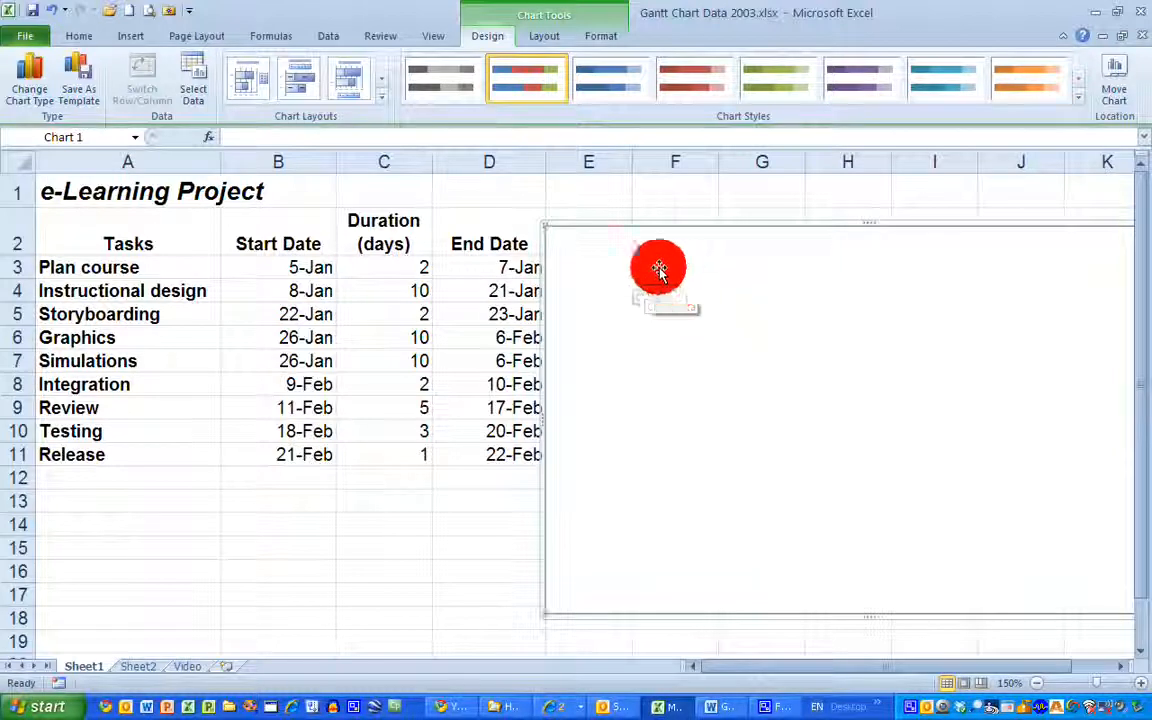
Add a chart data series named Start Date with the values from cells B3:B11
{"action": "left_click", "coordinate": [193, 78]}
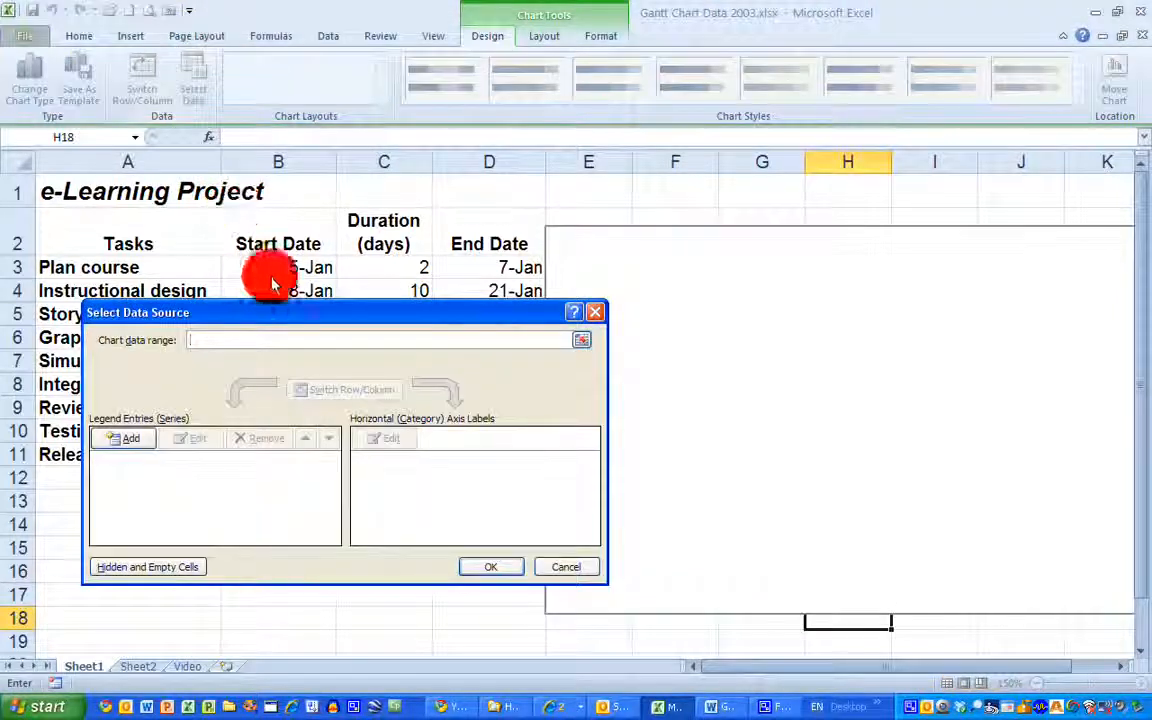
{"action": "left_click_drag", "start_coordinate": [283, 312], "coordinate": [766, 312]}
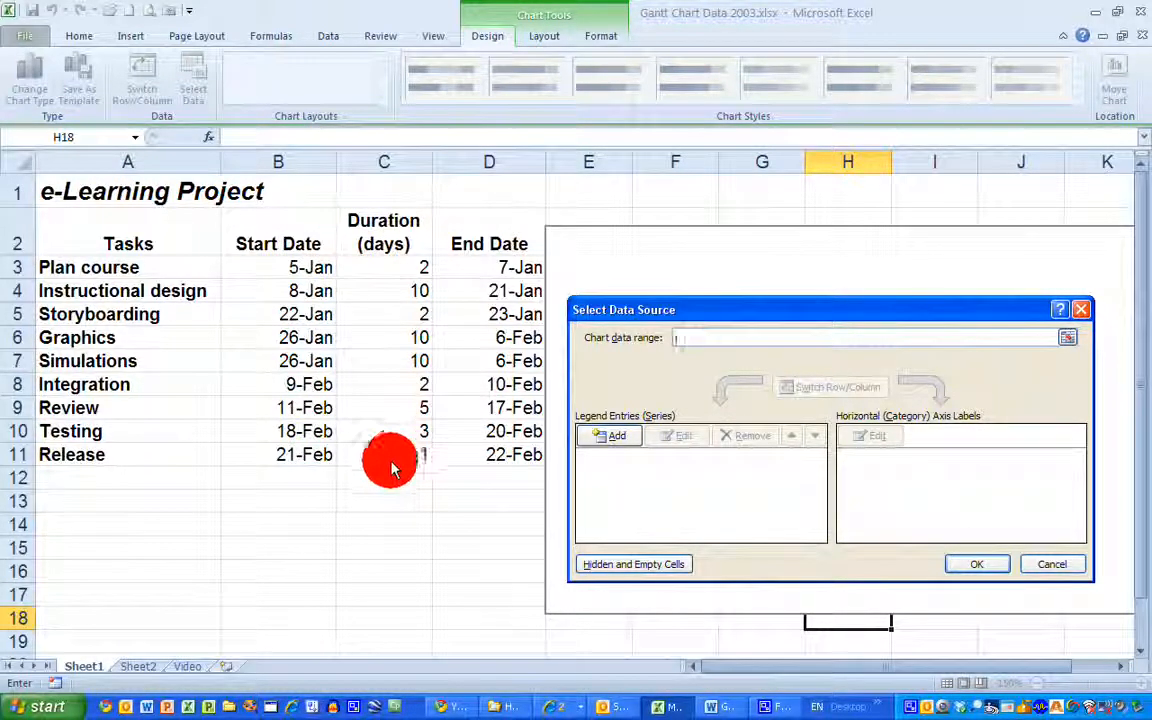
{"action": "left_click", "coordinate": [630, 441]}
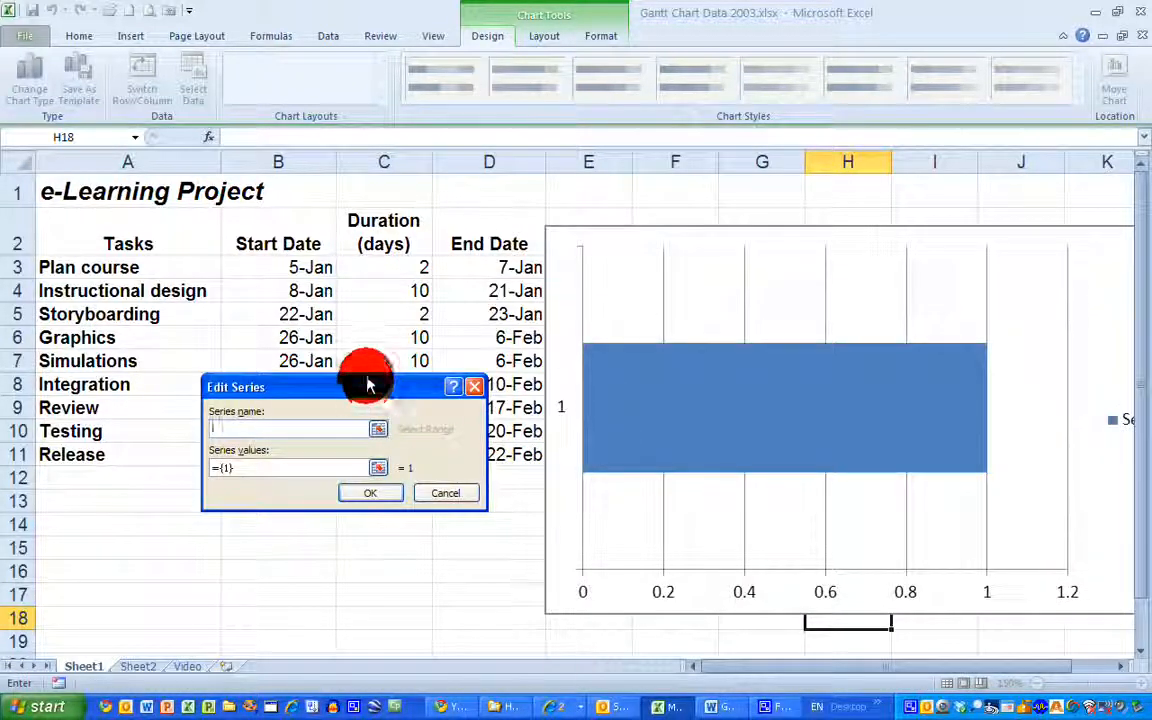
{"action": "left_click_drag", "start_coordinate": [367, 385], "coordinate": [357, 496]}
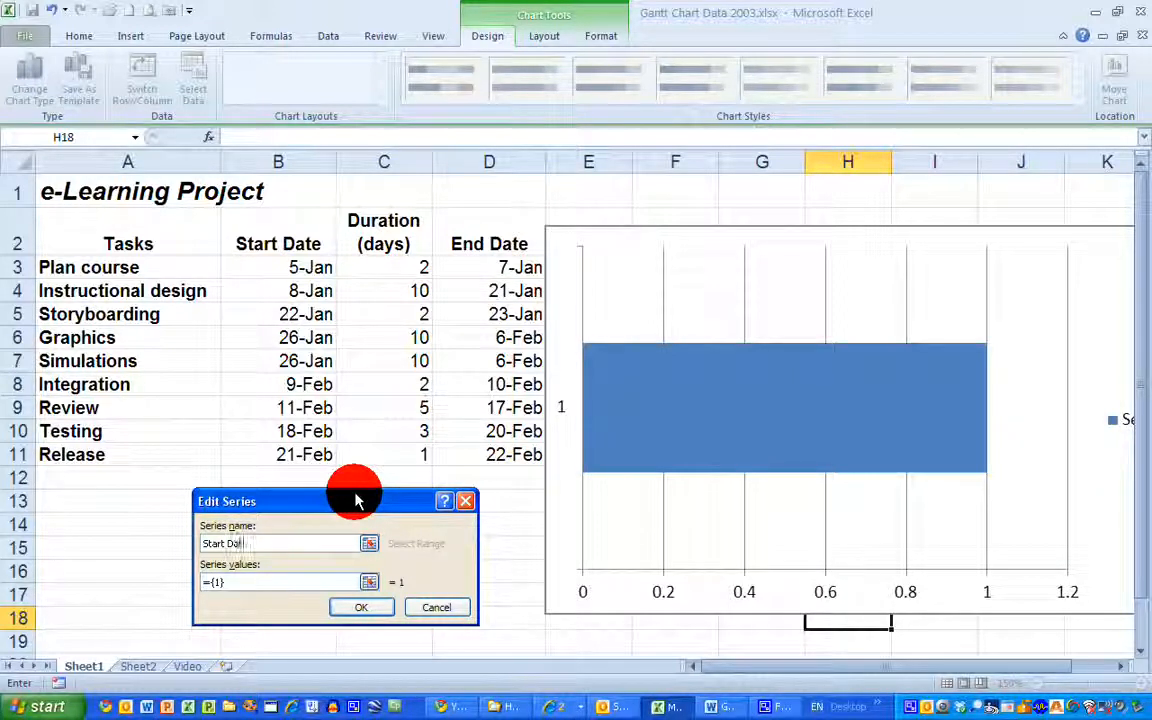
{"action": "left_click", "coordinate": [369, 587]}
{"action": "left_click_drag", "start_coordinate": [309, 267], "coordinate": [303, 452]}
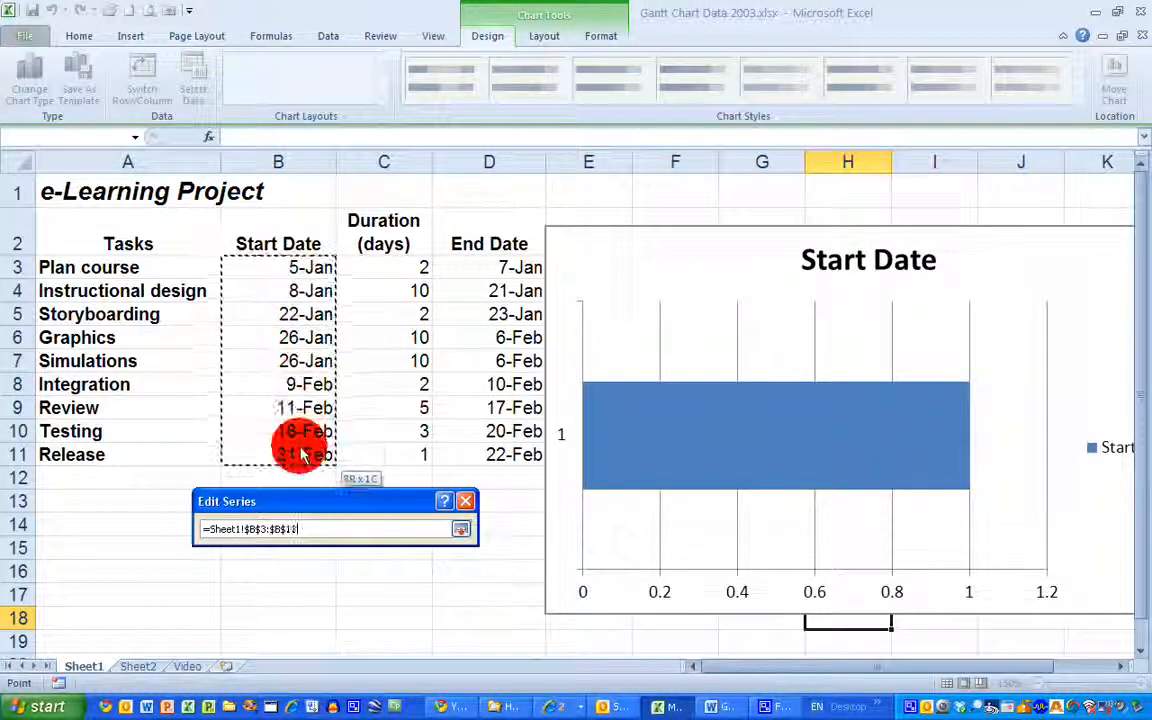
{"action": "left_click", "coordinate": [465, 533]}
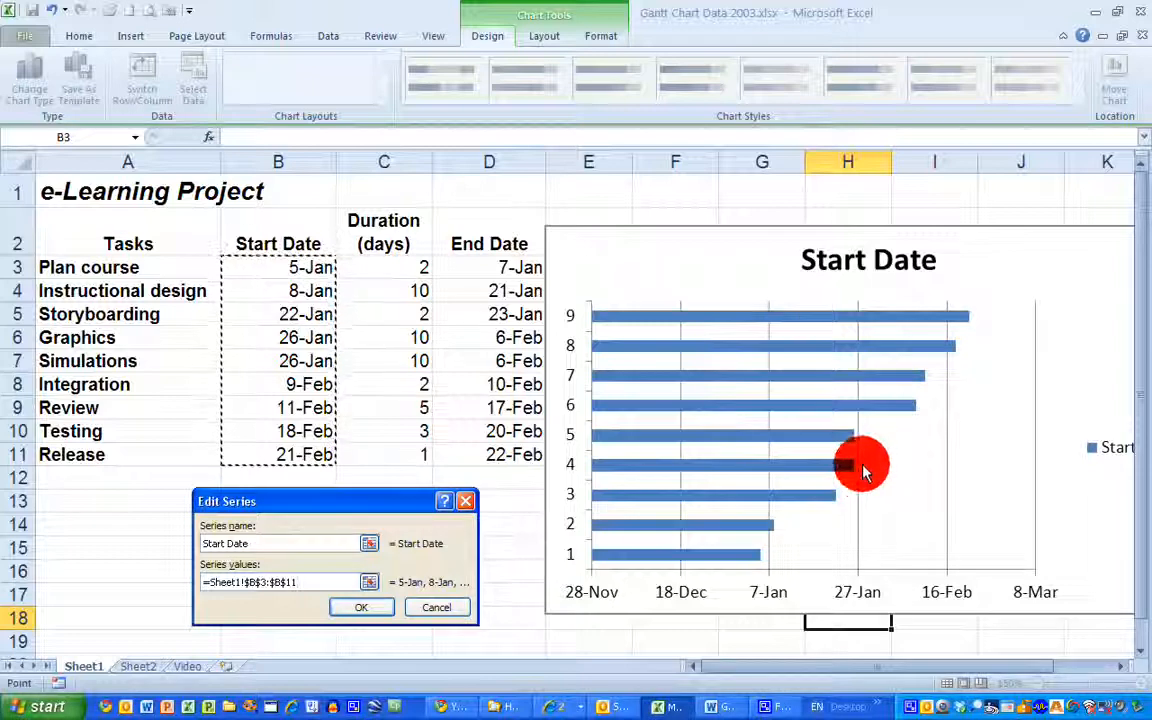
{"action": "left_click", "coordinate": [370, 611]}
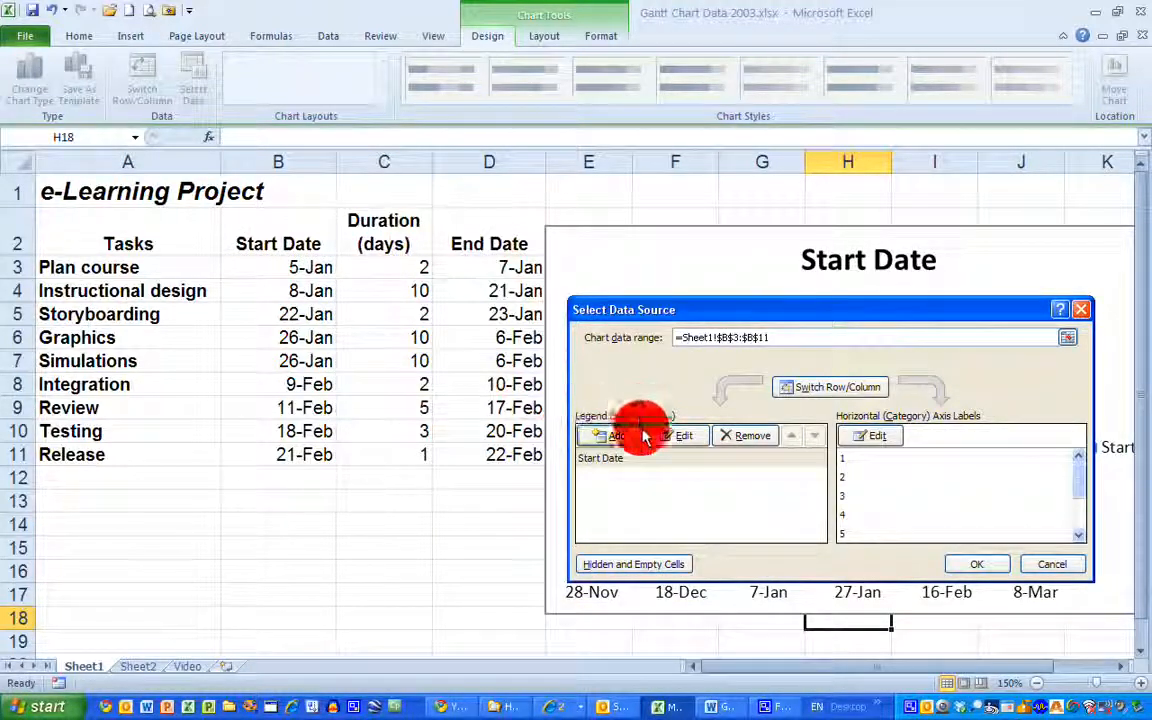
Add a second data series named Duration with the values from C3:C11 and apply the data source changes
{"action": "left_click", "coordinate": [612, 437]}
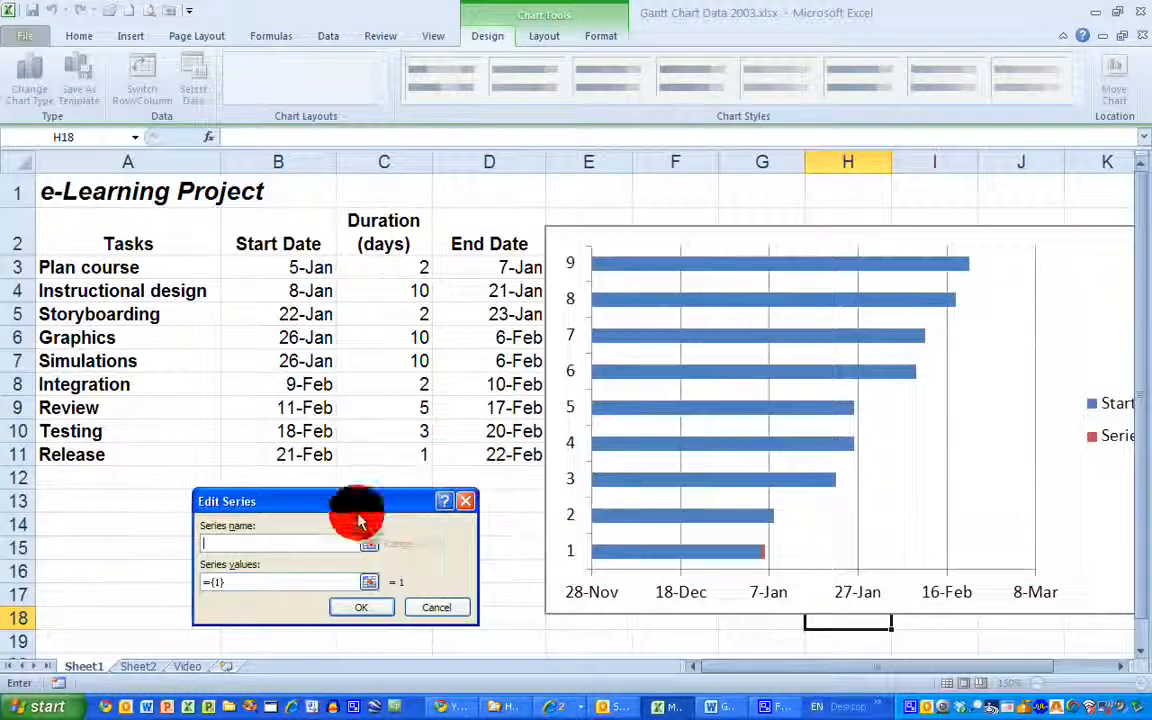
{"action": "type", "text": "Duration"}
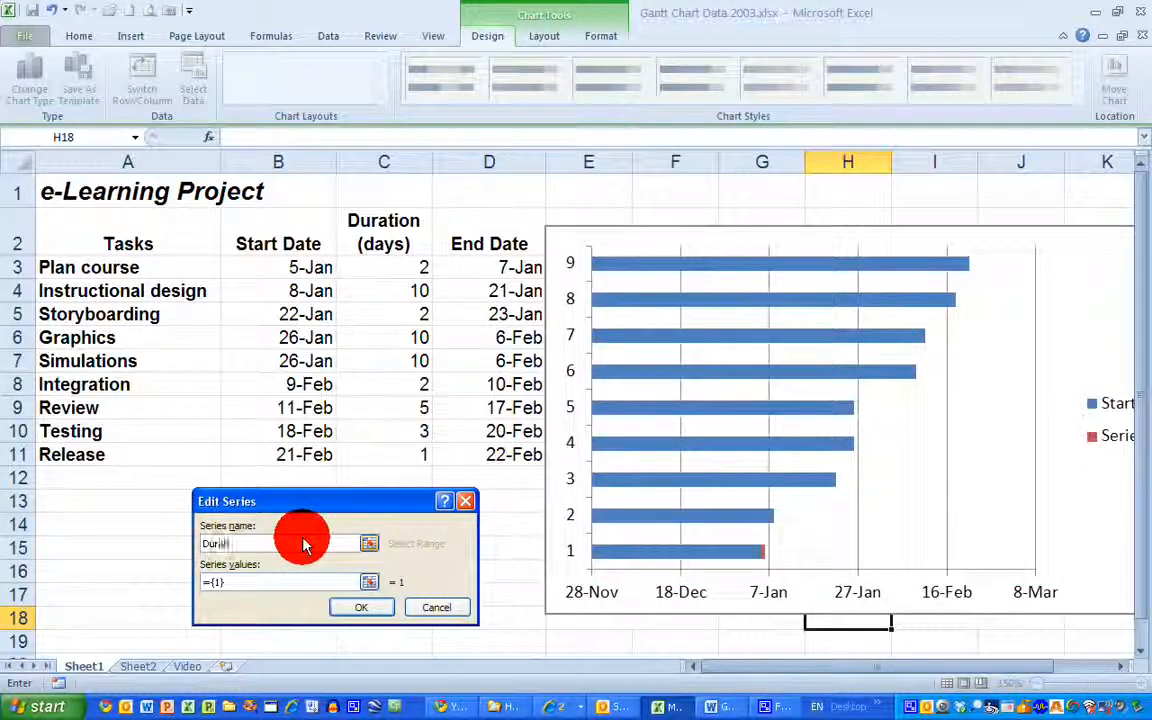
{"action": "left_click", "coordinate": [369, 582]}
{"action": "left_click_drag", "start_coordinate": [412, 266], "coordinate": [415, 458]}
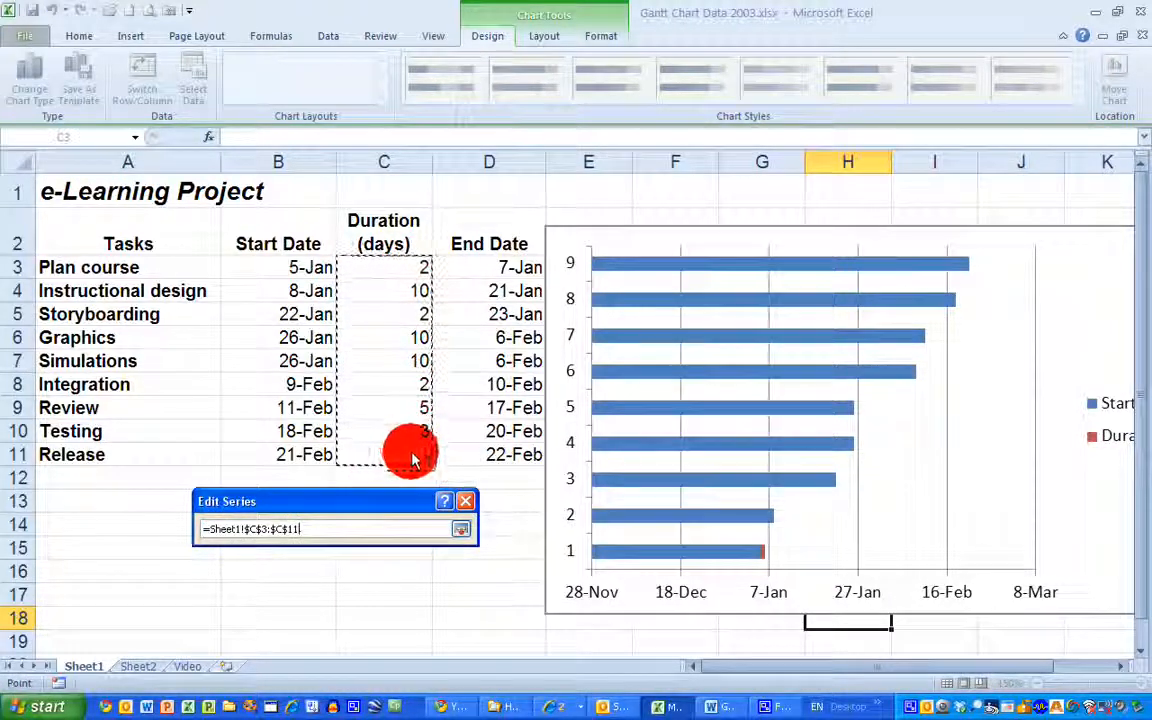
{"action": "left_click", "coordinate": [461, 529]}
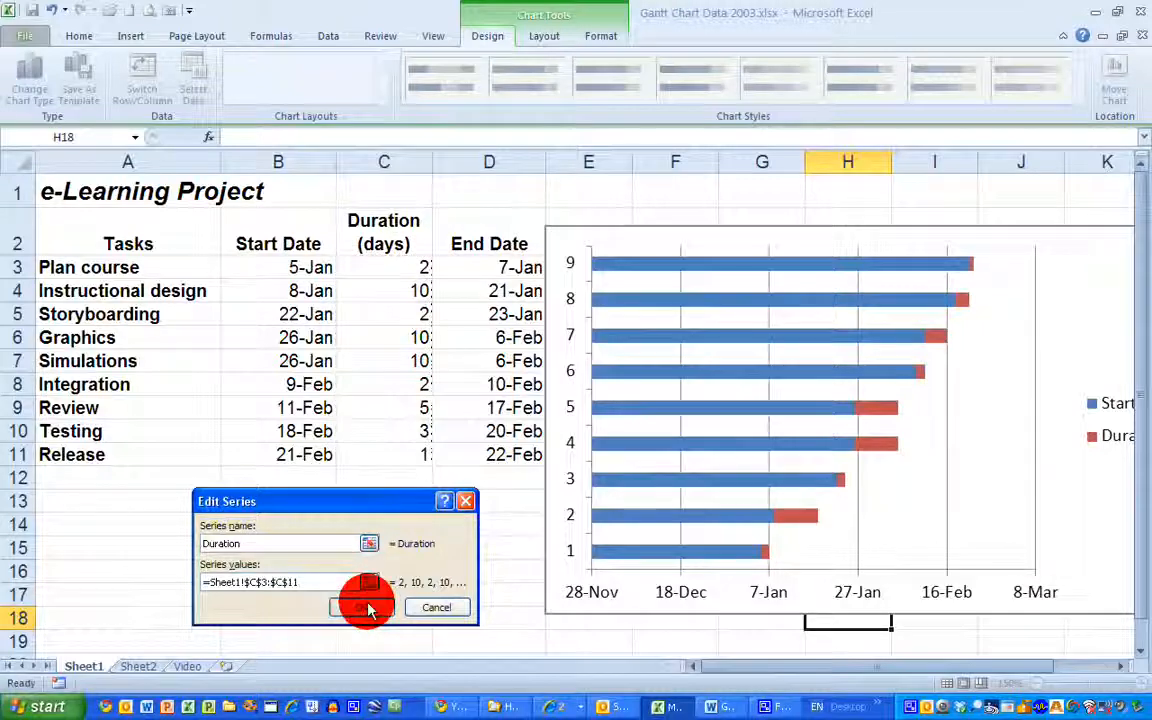
{"action": "left_click", "coordinate": [362, 608]}
{"action": "left_click_drag", "start_coordinate": [870, 322], "coordinate": [318, 415]}
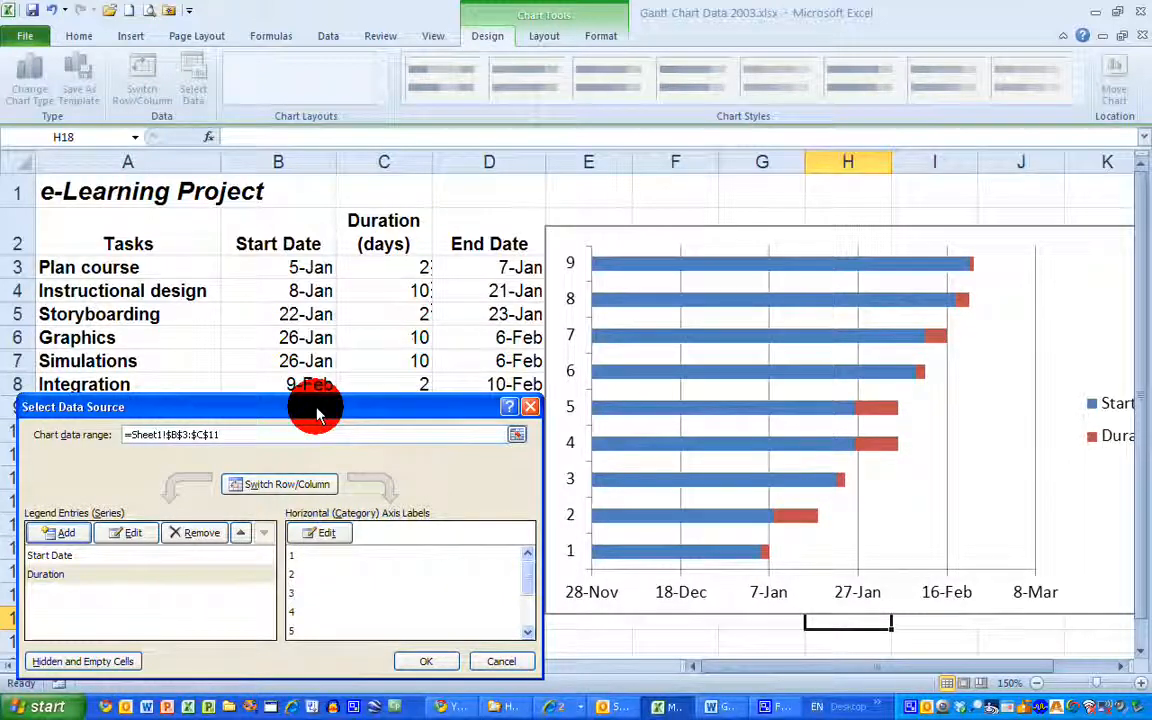
{"action": "left_click", "coordinate": [424, 663]}
Move the chart next to the Tasks column and delete its legend
{"action": "left_click_drag", "start_coordinate": [685, 230], "coordinate": [360, 211]}
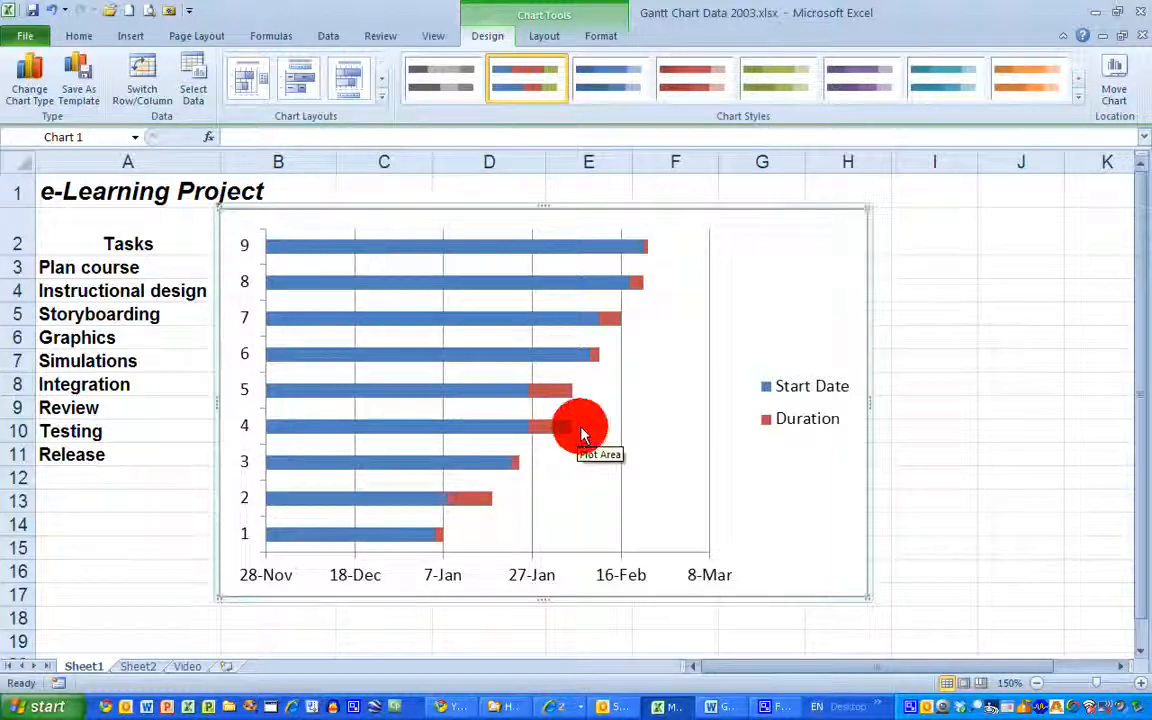
{"action": "left_click", "coordinate": [805, 376]}
{"action": "key", "text": "Delete"}
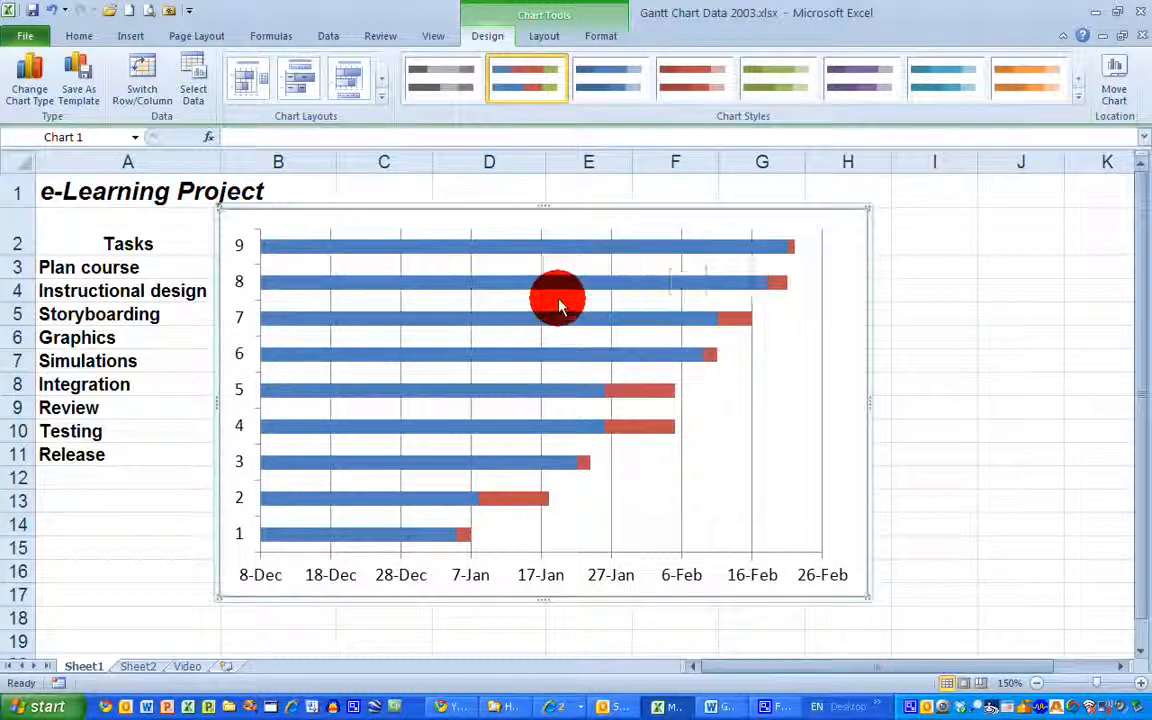
Set the chart's category axis labels to the task names in cells A3:A11
{"action": "left_click", "coordinate": [239, 395]}
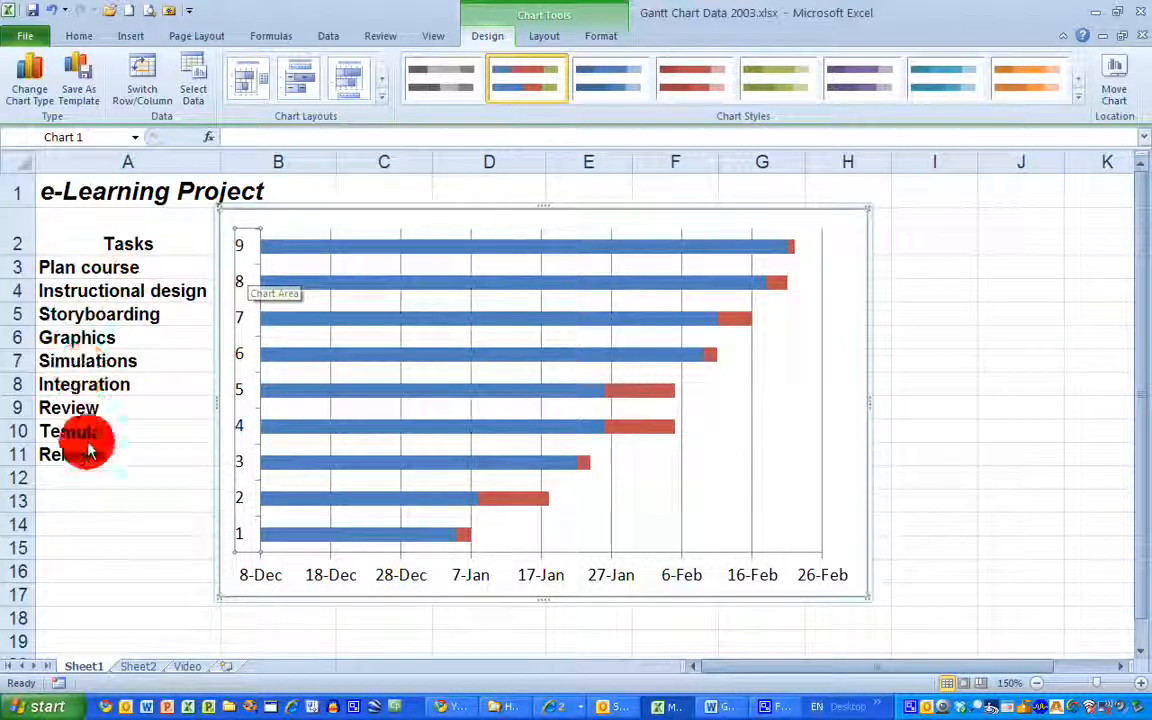
{"action": "right_click", "coordinate": [241, 362]}
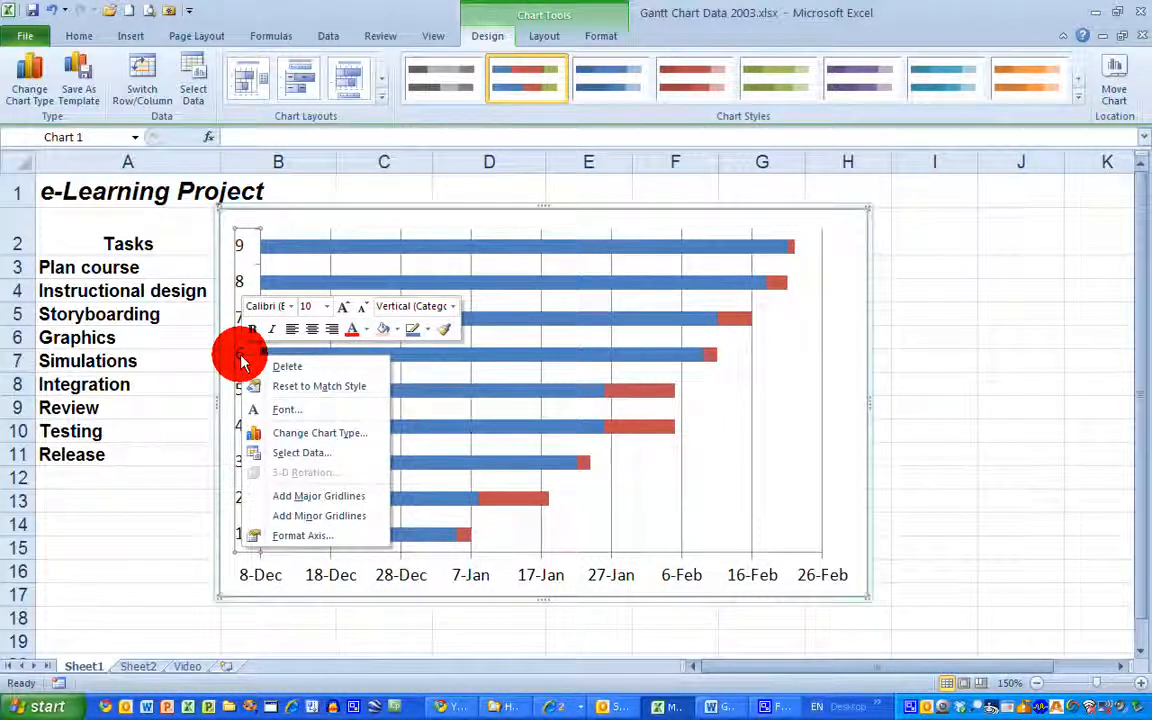
{"action": "left_click", "coordinate": [313, 458]}
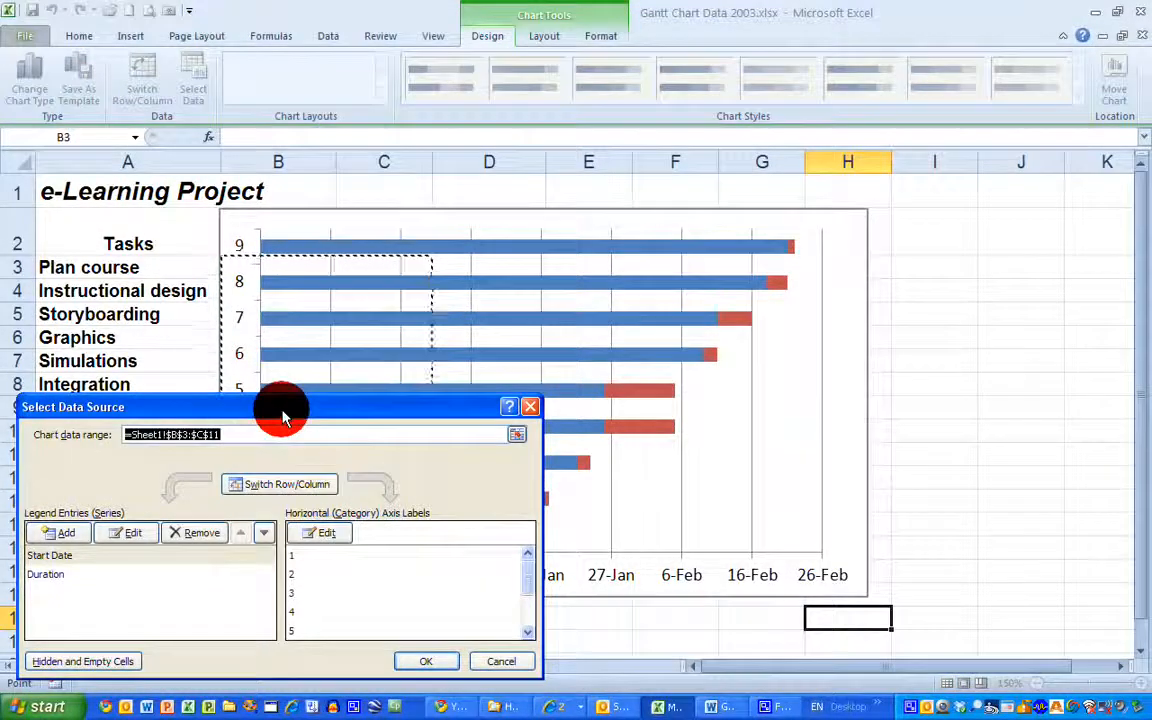
{"action": "left_click_drag", "start_coordinate": [278, 407], "coordinate": [510, 325]}
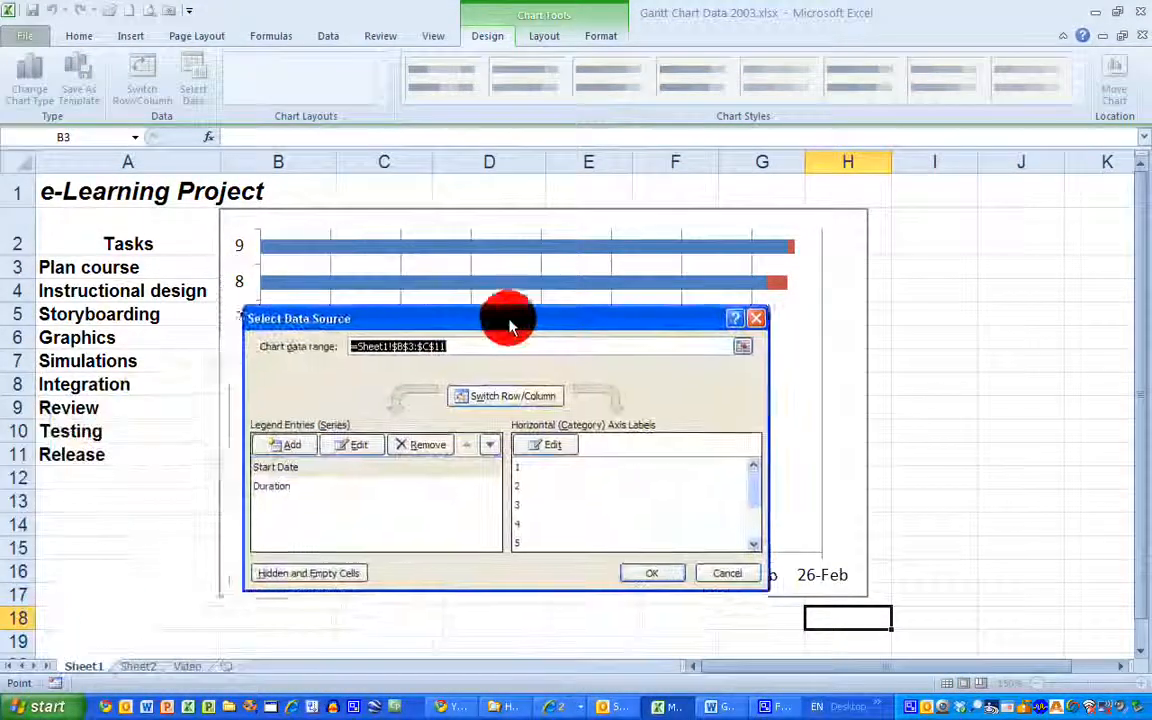
{"action": "left_click", "coordinate": [312, 468]}
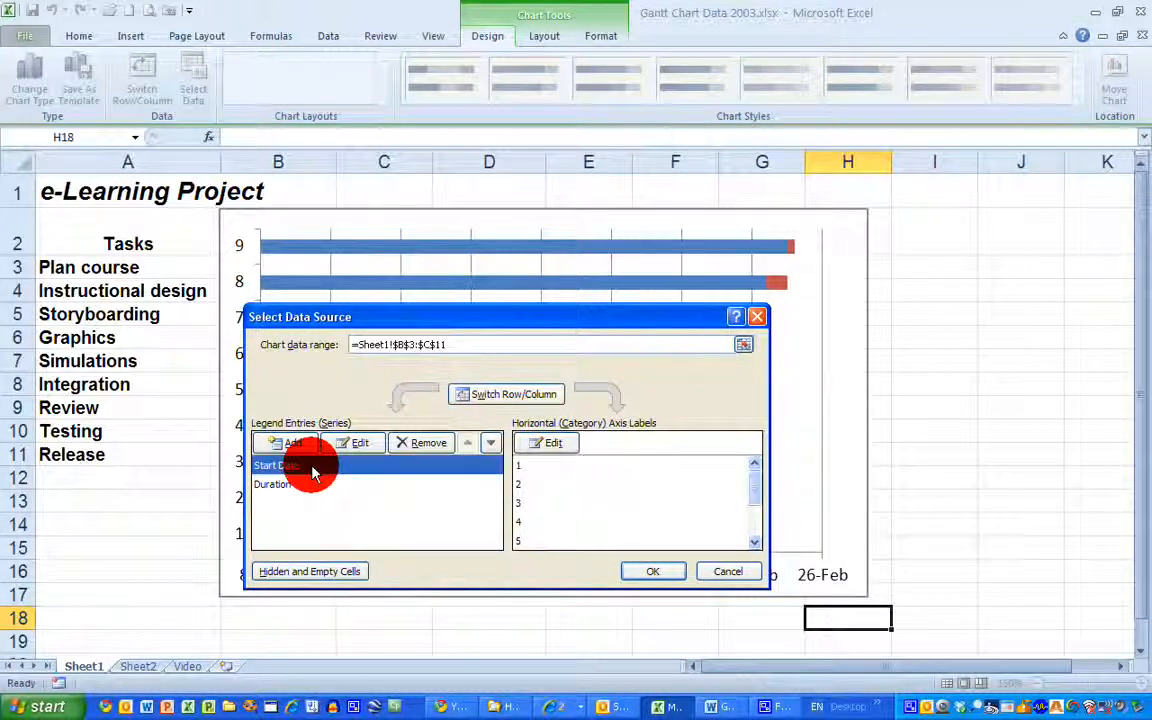
{"action": "left_click", "coordinate": [562, 446]}
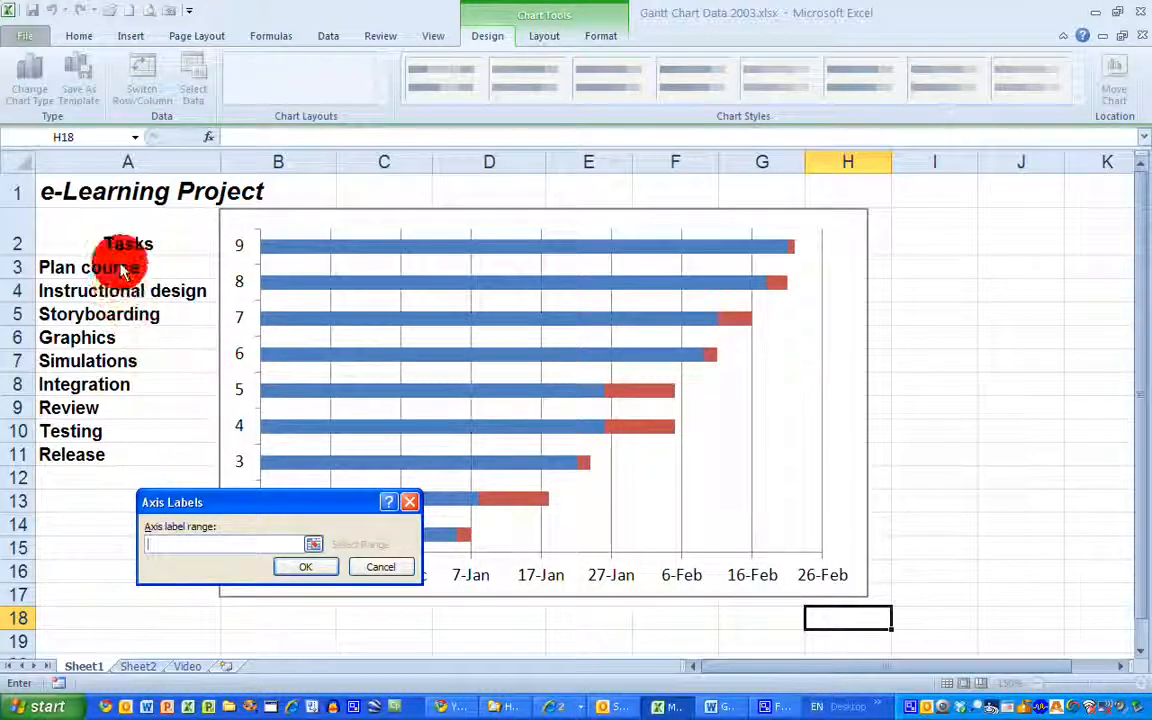
{"action": "left_click_drag", "start_coordinate": [128, 262], "coordinate": [116, 455]}
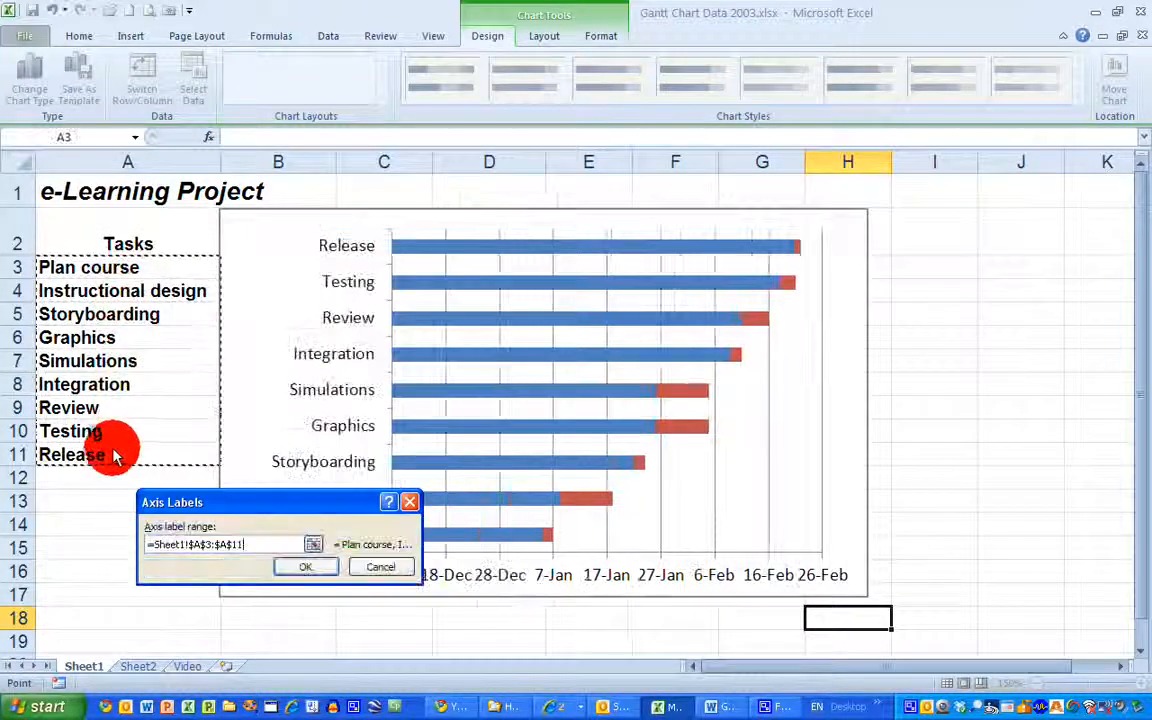
{"action": "left_click", "coordinate": [306, 567]}
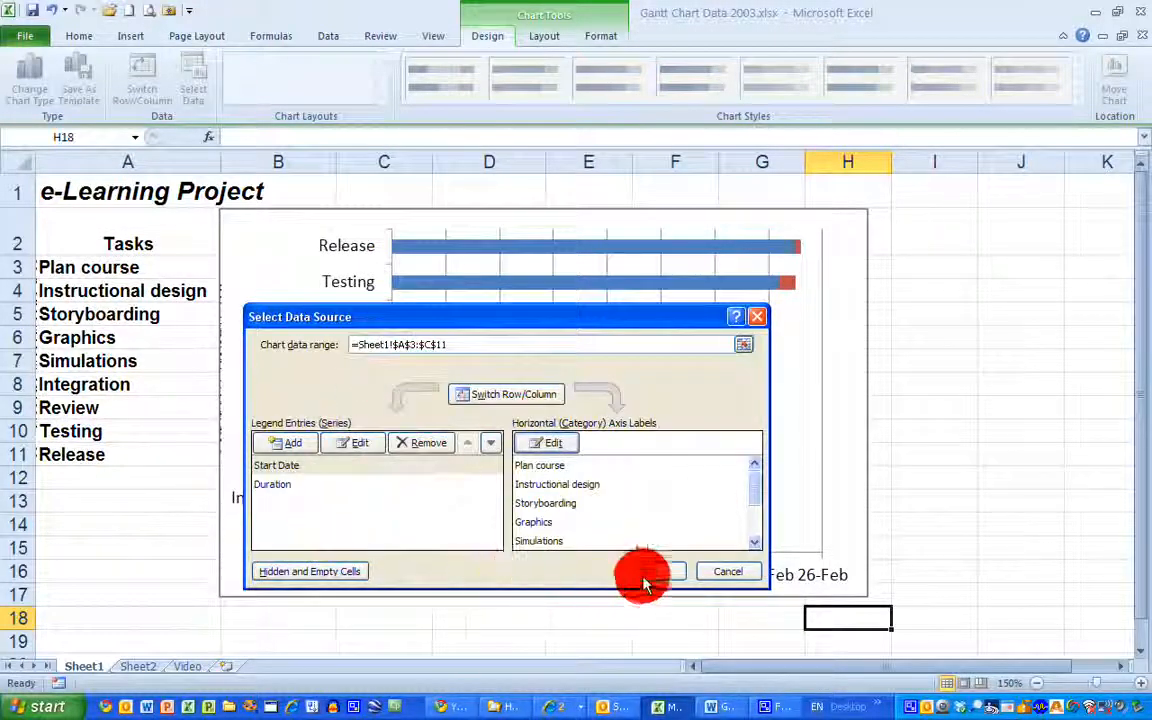
{"action": "left_click", "coordinate": [672, 574]}
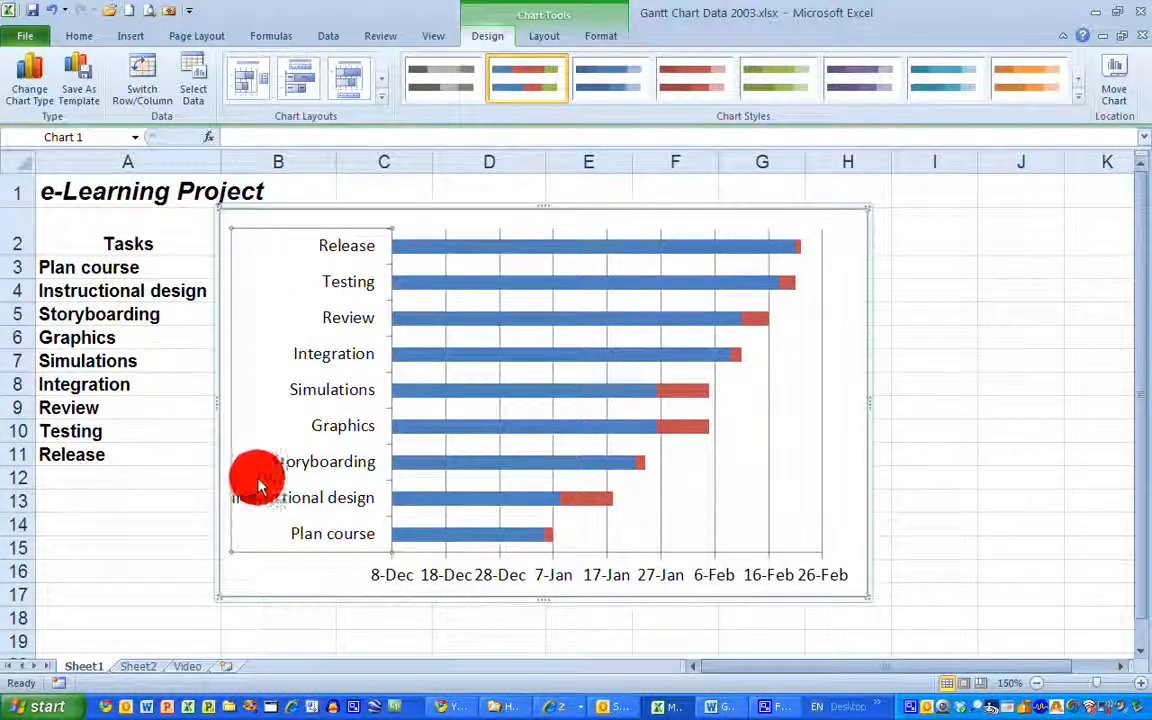
Format the vertical category axis to list the categories in reverse order
{"action": "right_click", "coordinate": [285, 345]}
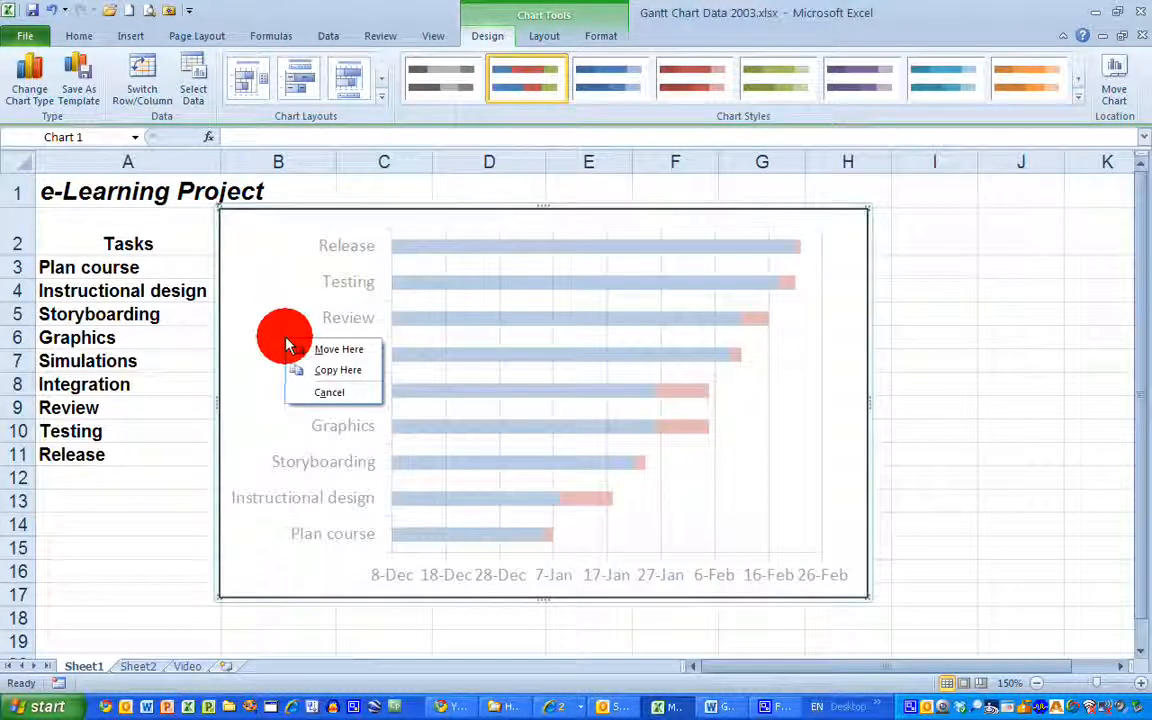
{"action": "left_click", "coordinate": [345, 312]}
{"action": "right_click", "coordinate": [345, 312]}
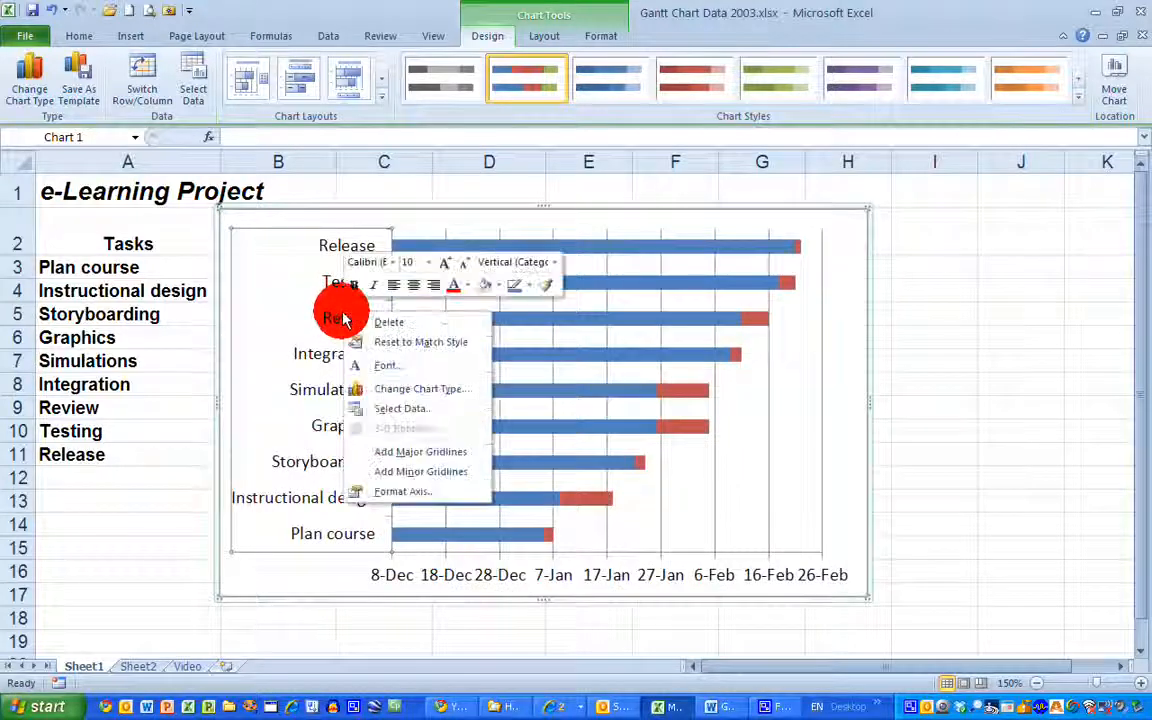
{"action": "left_click", "coordinate": [420, 494]}
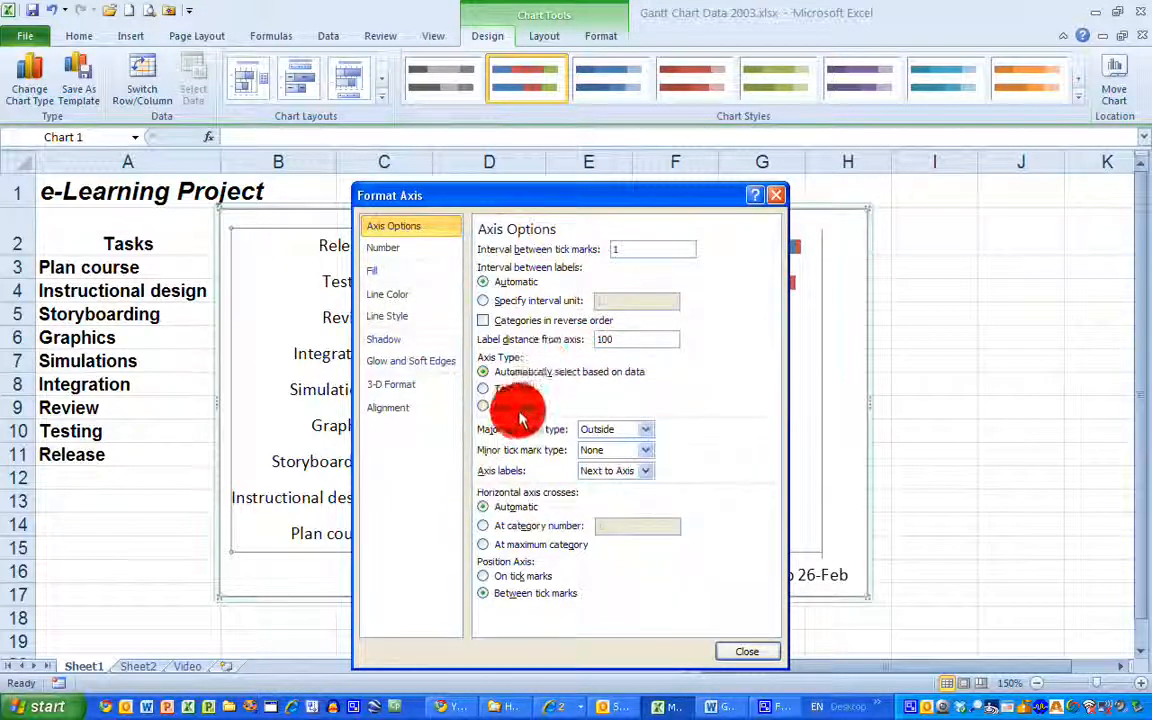
{"action": "left_click", "coordinate": [483, 320]}
{"action": "left_click", "coordinate": [747, 651]}
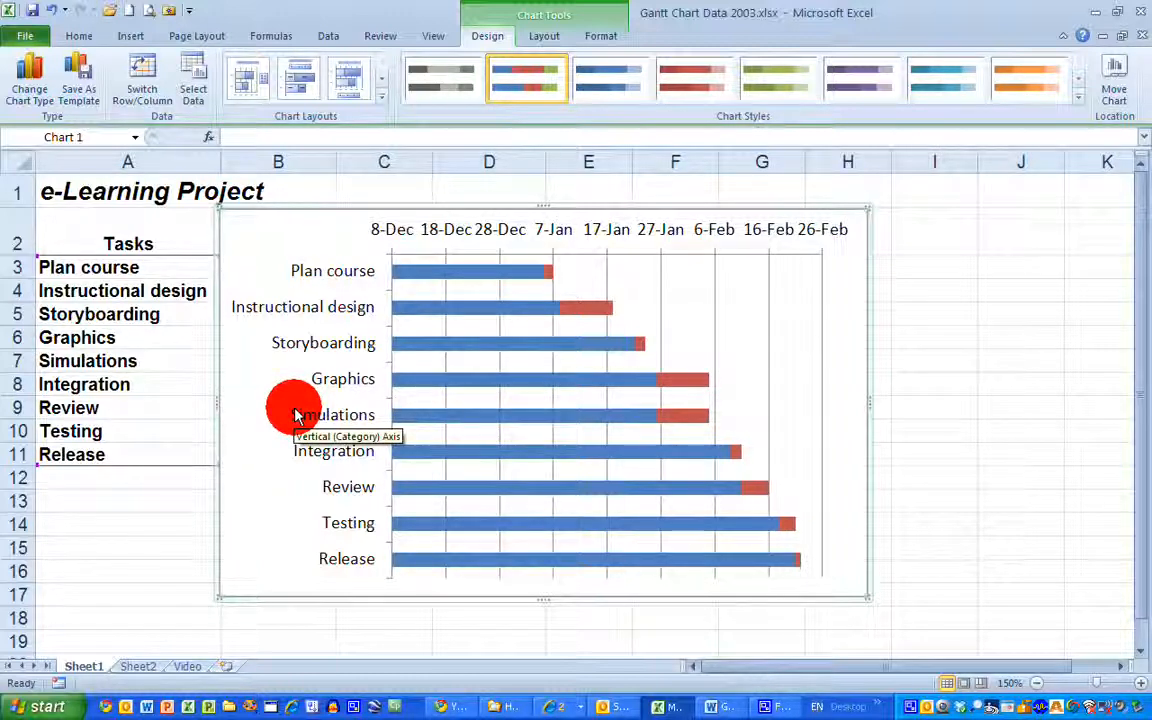
Format the Start Date data series with no fill and no border line
{"action": "left_click", "coordinate": [469, 274]}
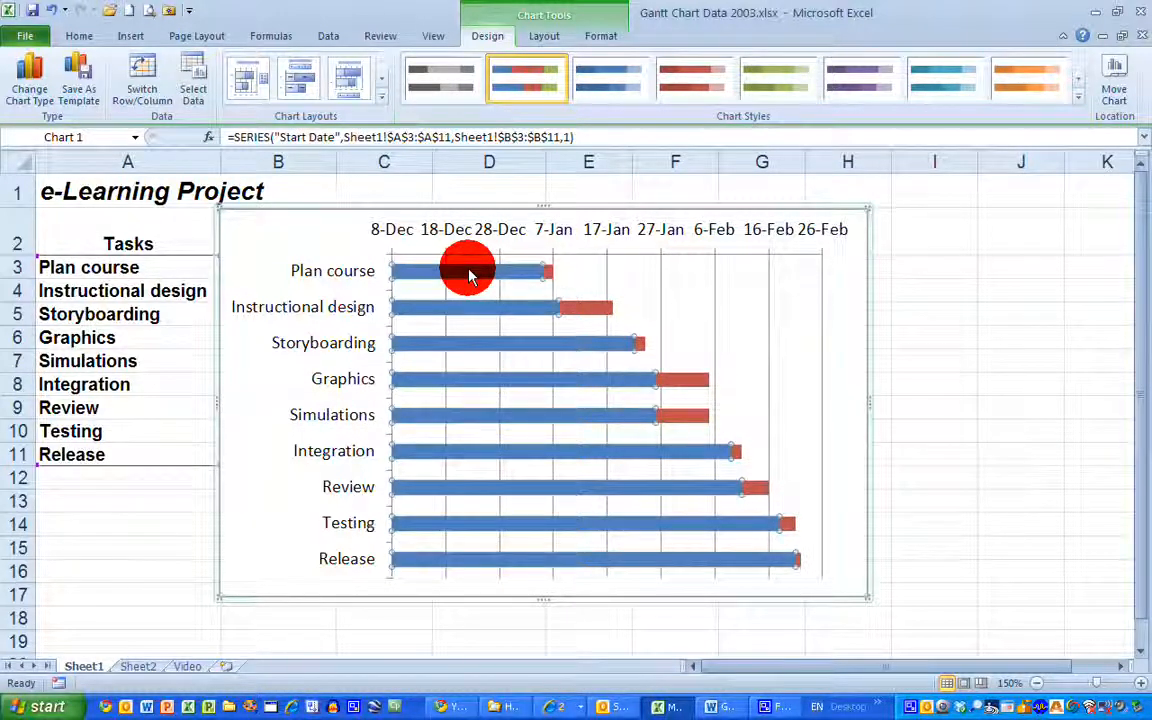
{"action": "right_click", "coordinate": [469, 272]}
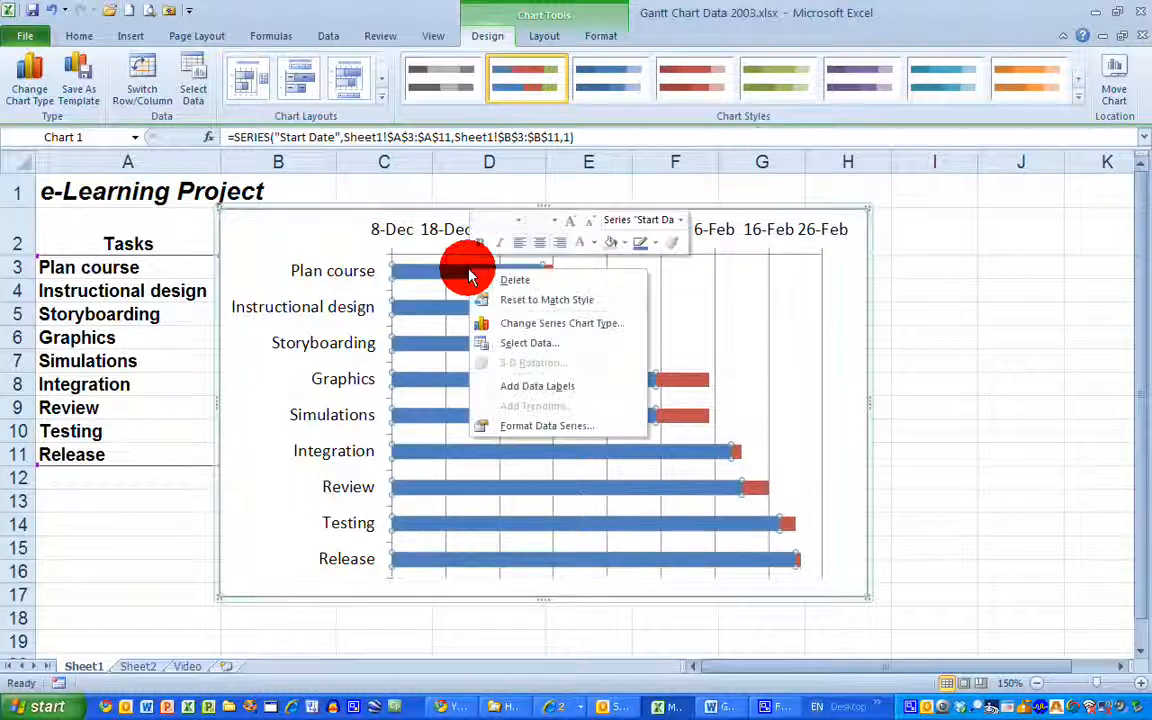
{"action": "left_click", "coordinate": [573, 430]}
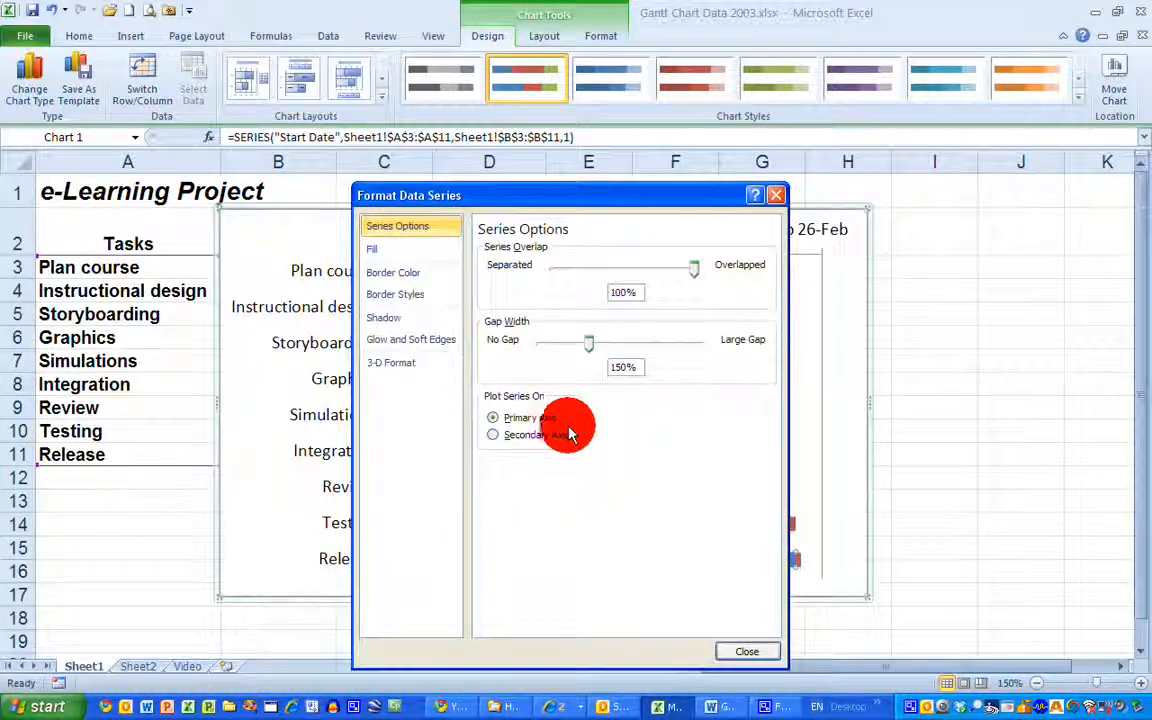
{"action": "left_click", "coordinate": [412, 254]}
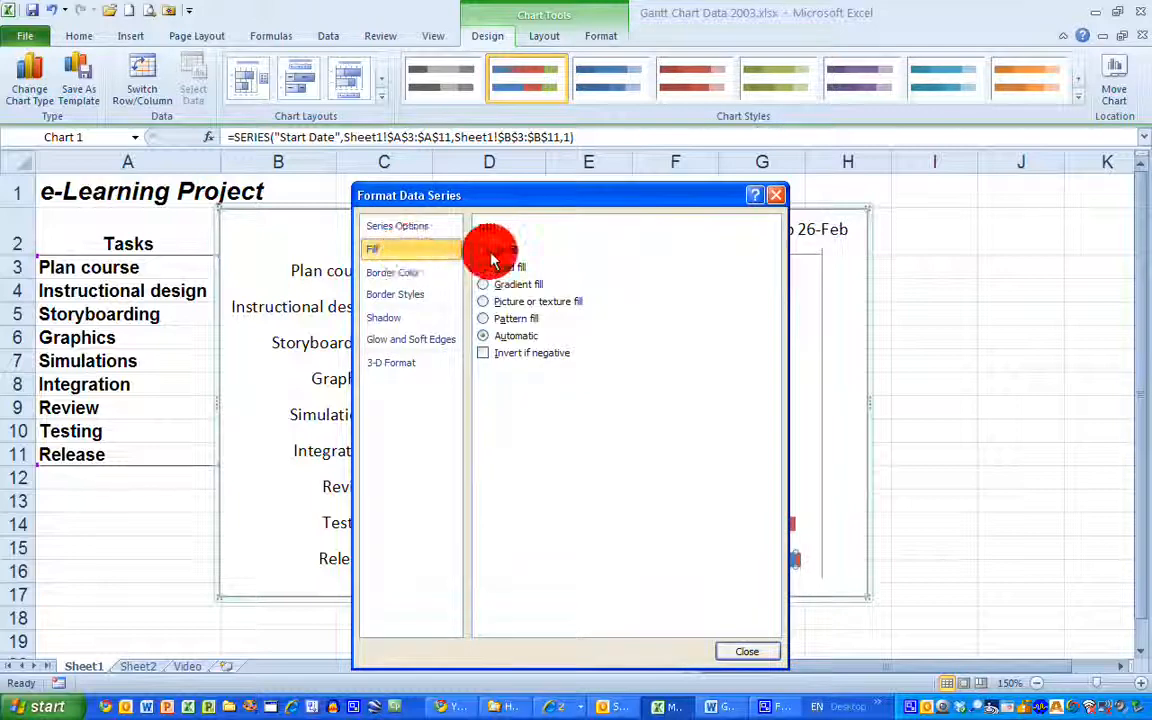
{"action": "left_click", "coordinate": [393, 270]}
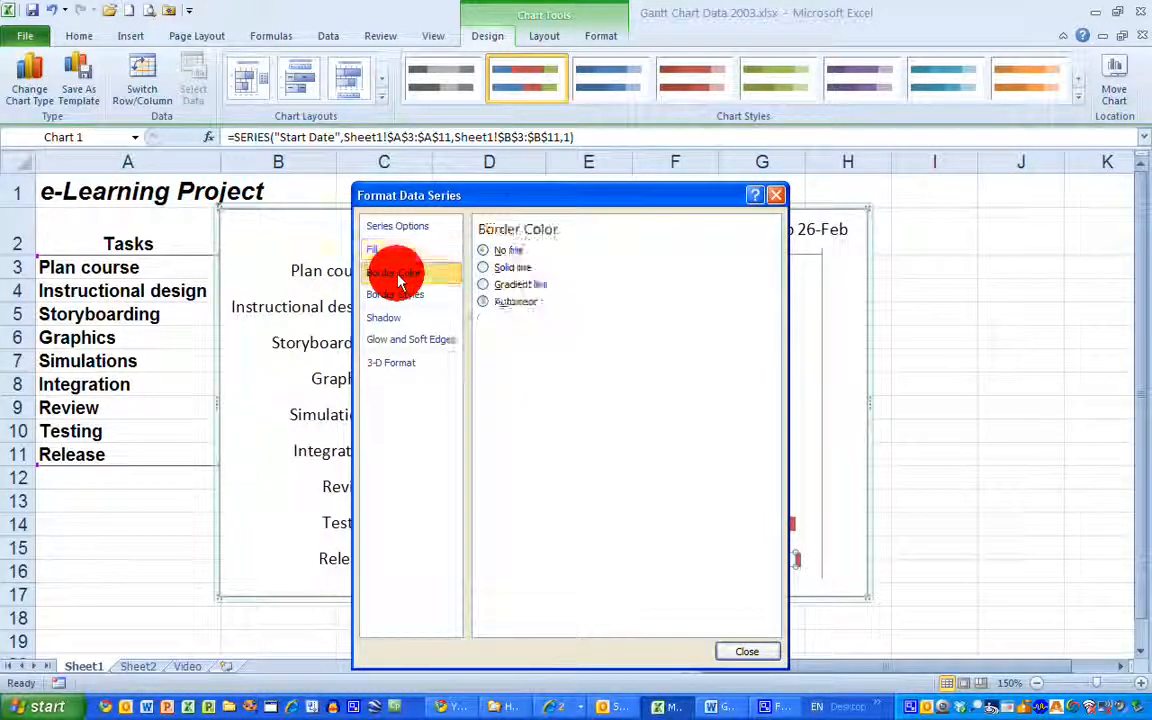
{"action": "left_click", "coordinate": [484, 252]}
{"action": "left_click", "coordinate": [747, 651]}
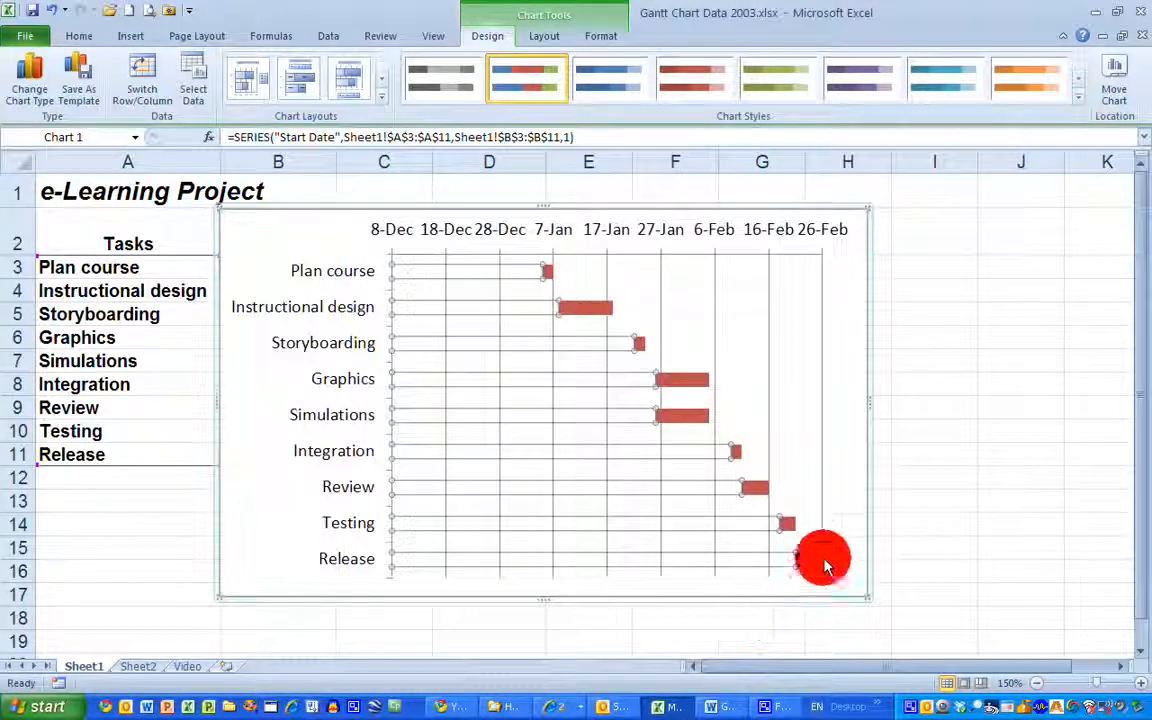
{"action": "left_click", "coordinate": [866, 486]}
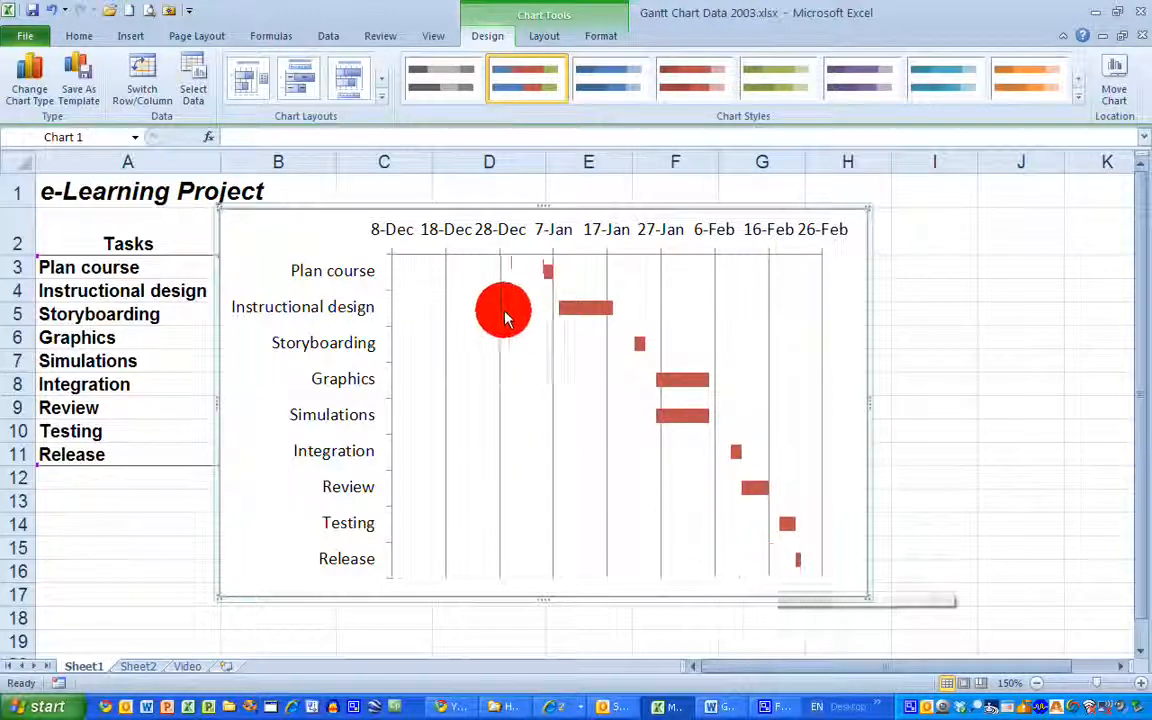
Move the chart clear of the Start Date column and preview cell B3's serial number in General format without applying it
{"action": "left_click_drag", "start_coordinate": [452, 208], "coordinate": [654, 219]}
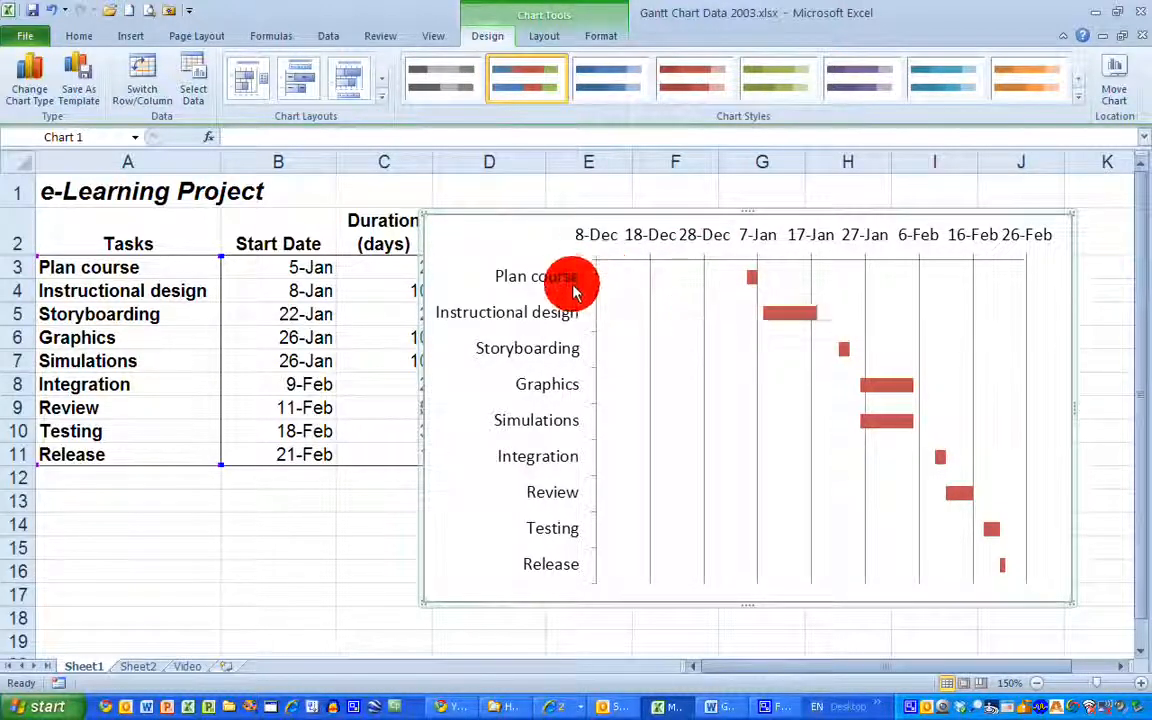
{"action": "left_click_drag", "start_coordinate": [549, 217], "coordinate": [540, 239]}
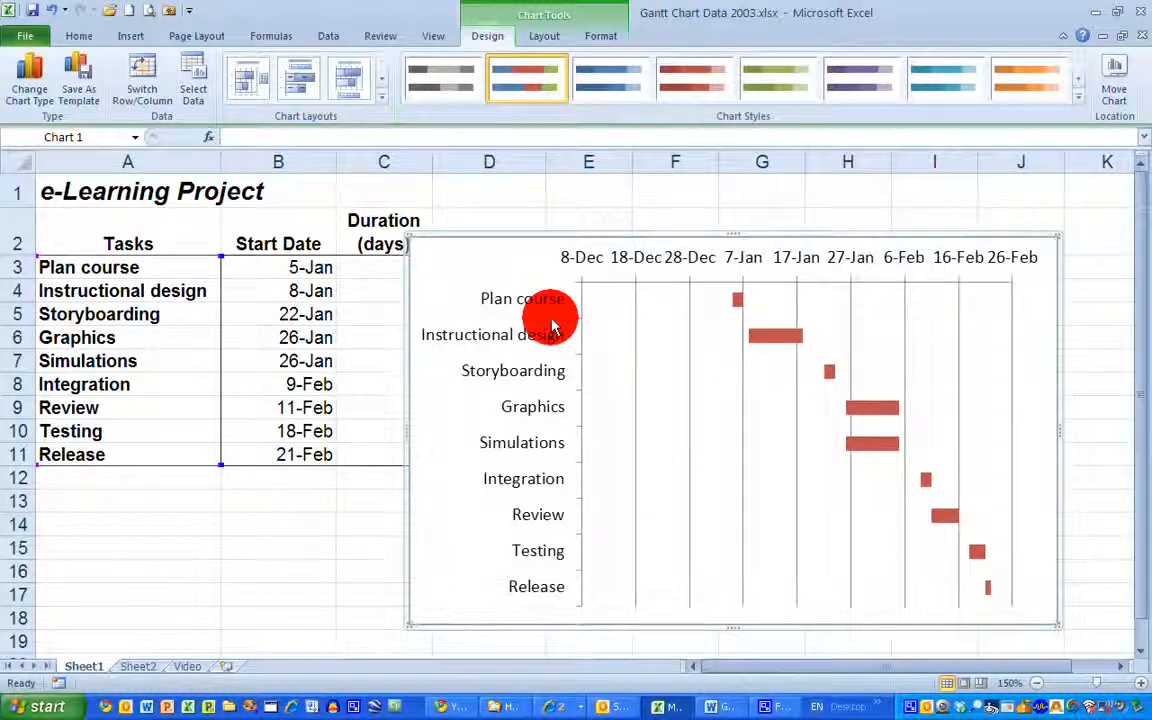
{"action": "left_click", "coordinate": [303, 276]}
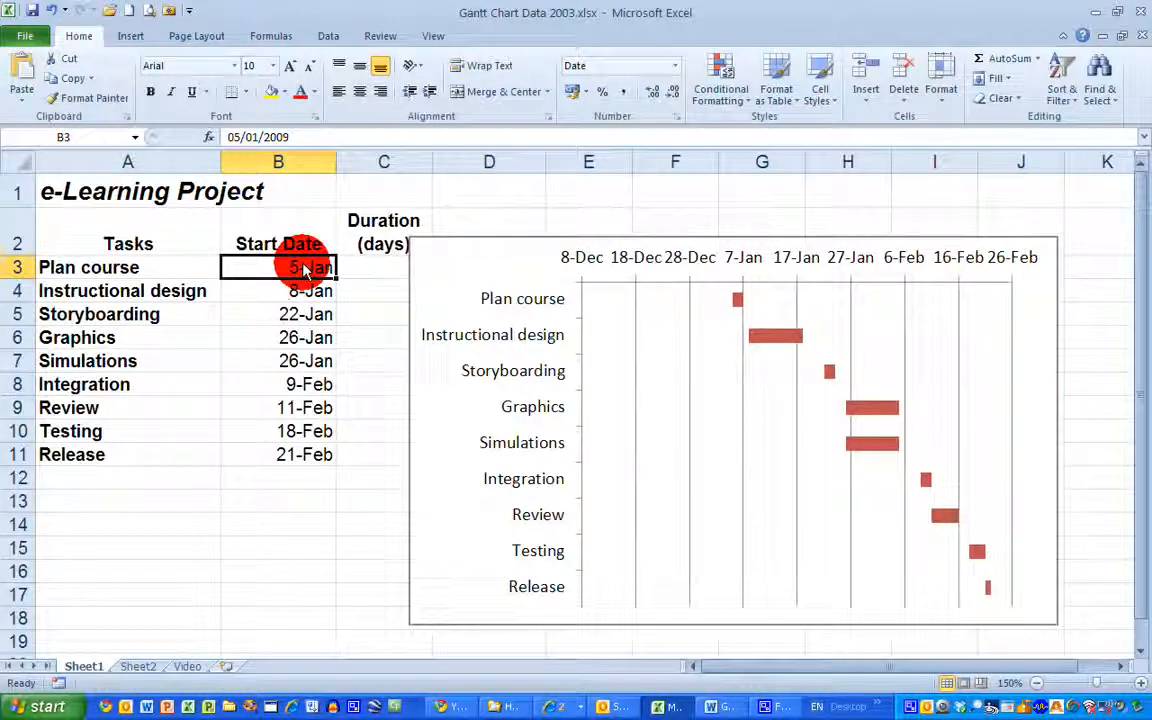
{"action": "right_click", "coordinate": [302, 271]}
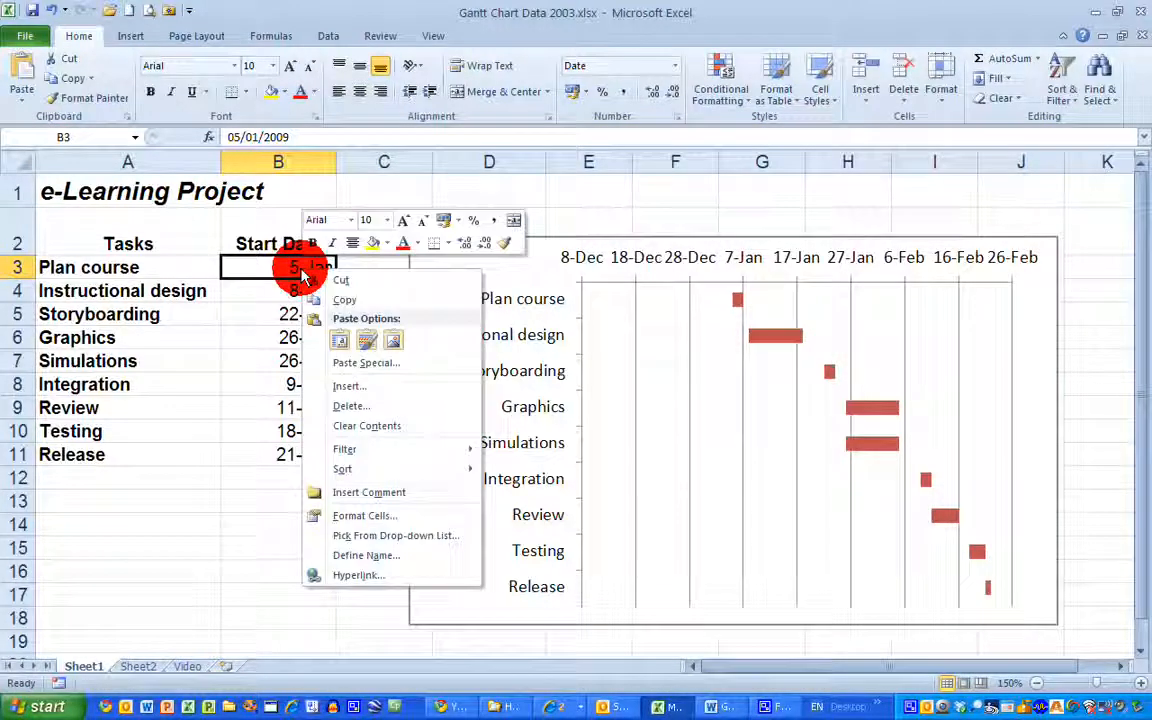
{"action": "left_click", "coordinate": [372, 515]}
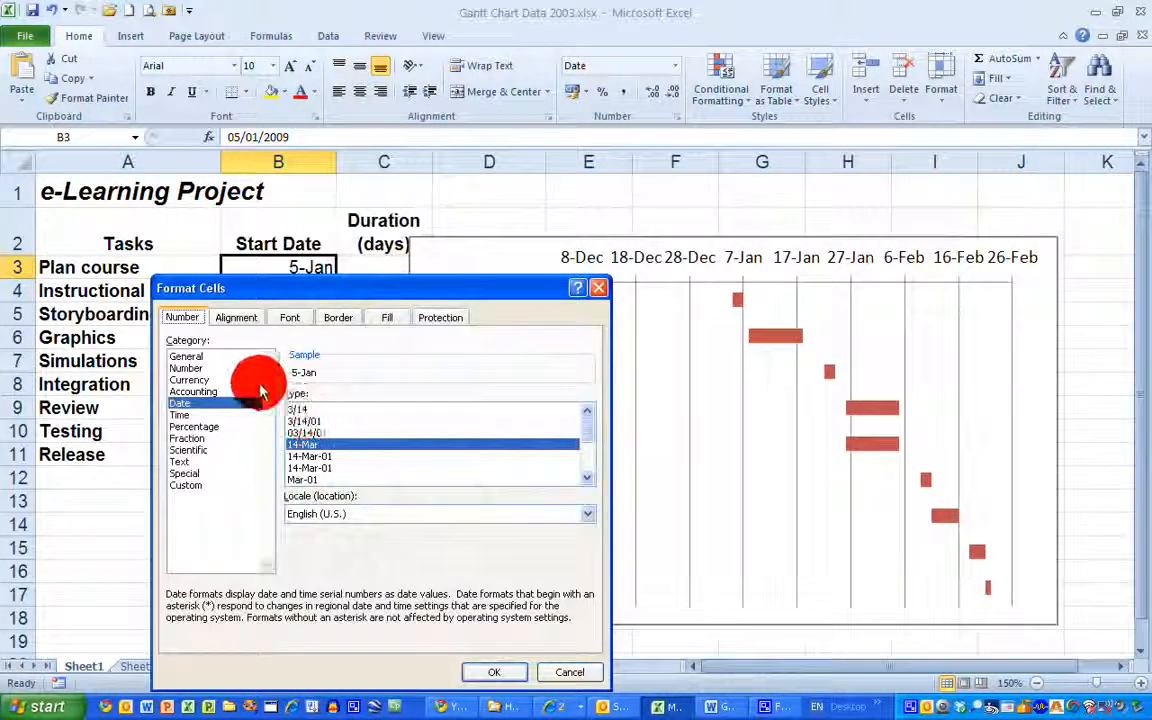
{"action": "left_click", "coordinate": [205, 359]}
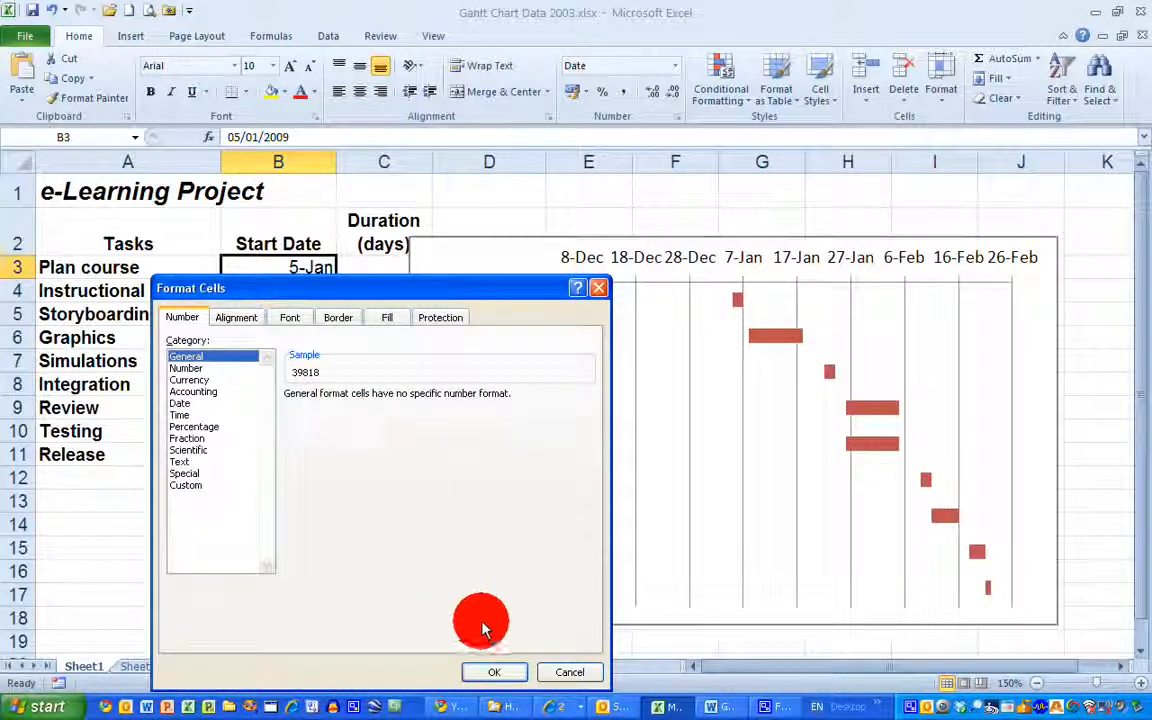
{"action": "left_click", "coordinate": [573, 675]}
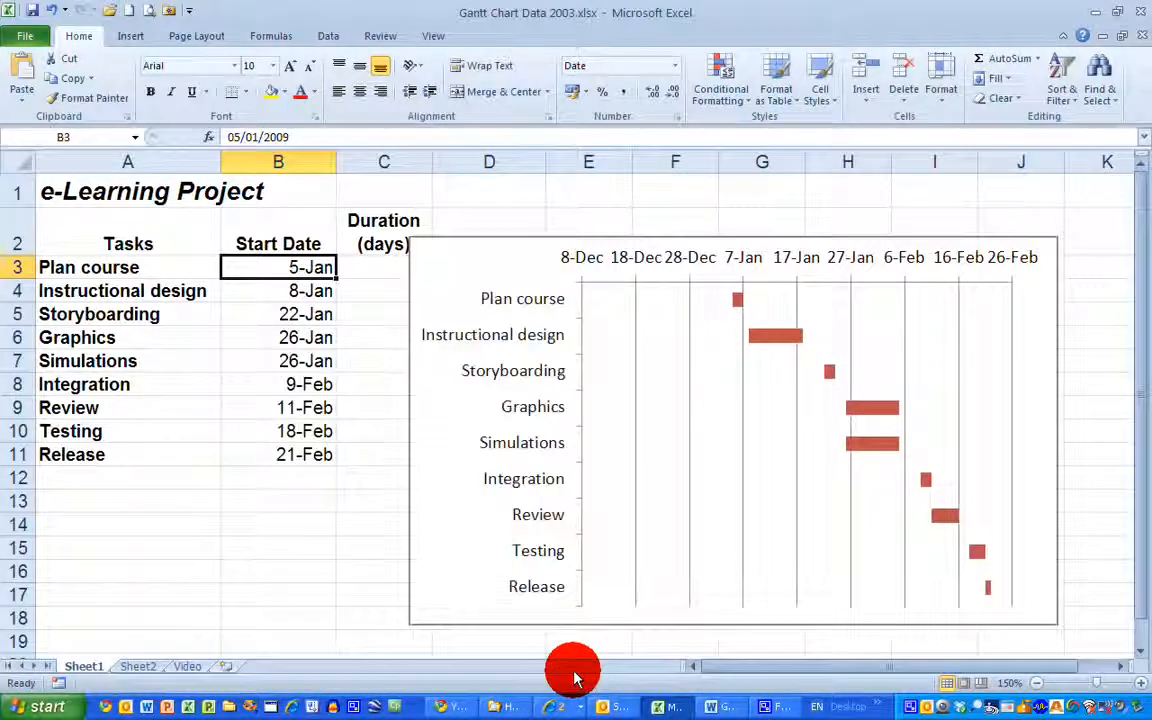
Set the fixed minimum of the chart's horizontal date axis to 39818
{"action": "left_click", "coordinate": [668, 258]}
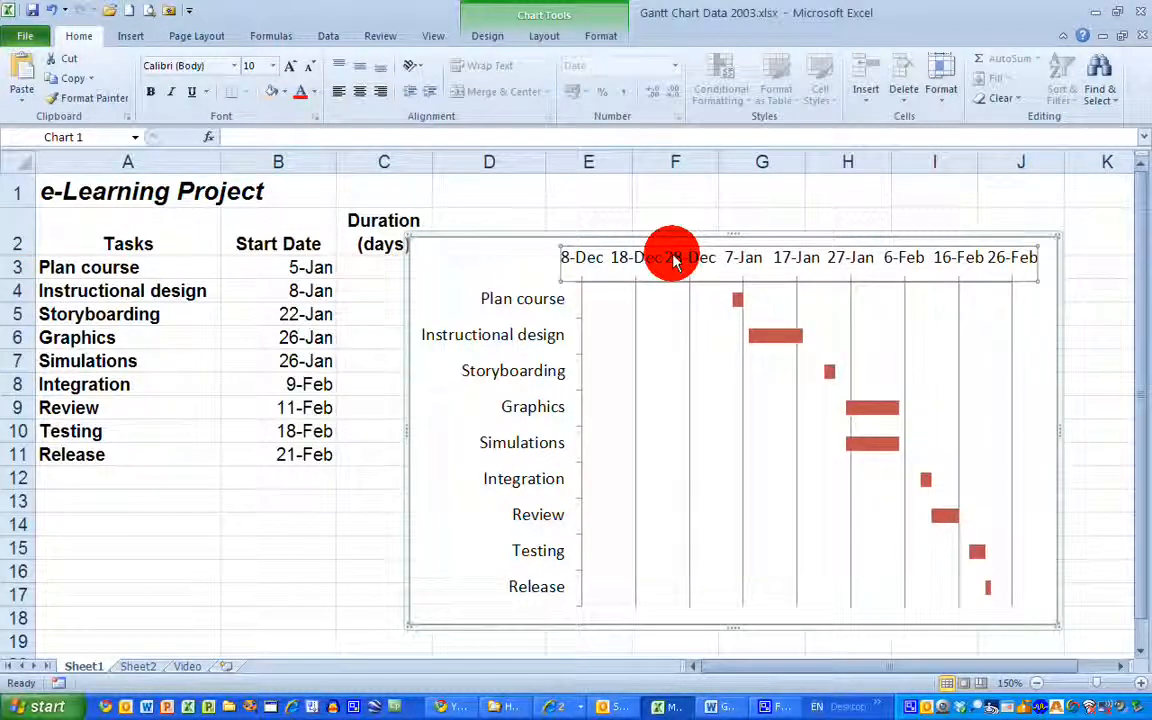
{"action": "right_click", "coordinate": [675, 260]}
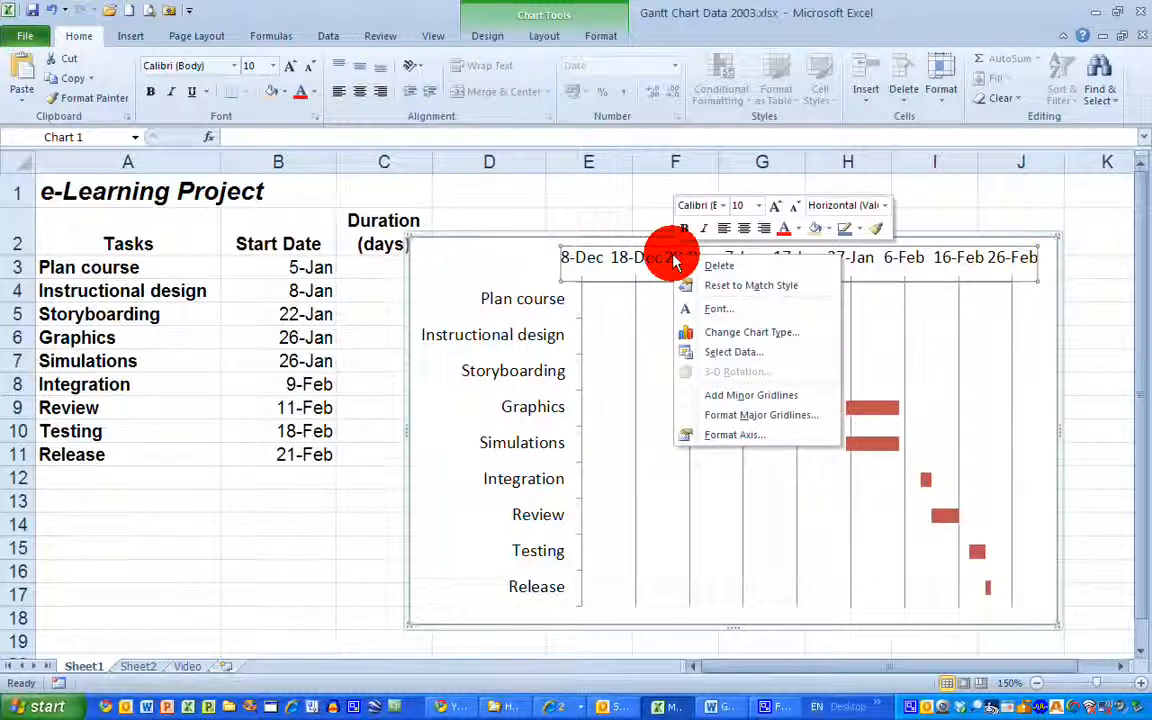
{"action": "left_click", "coordinate": [758, 436]}
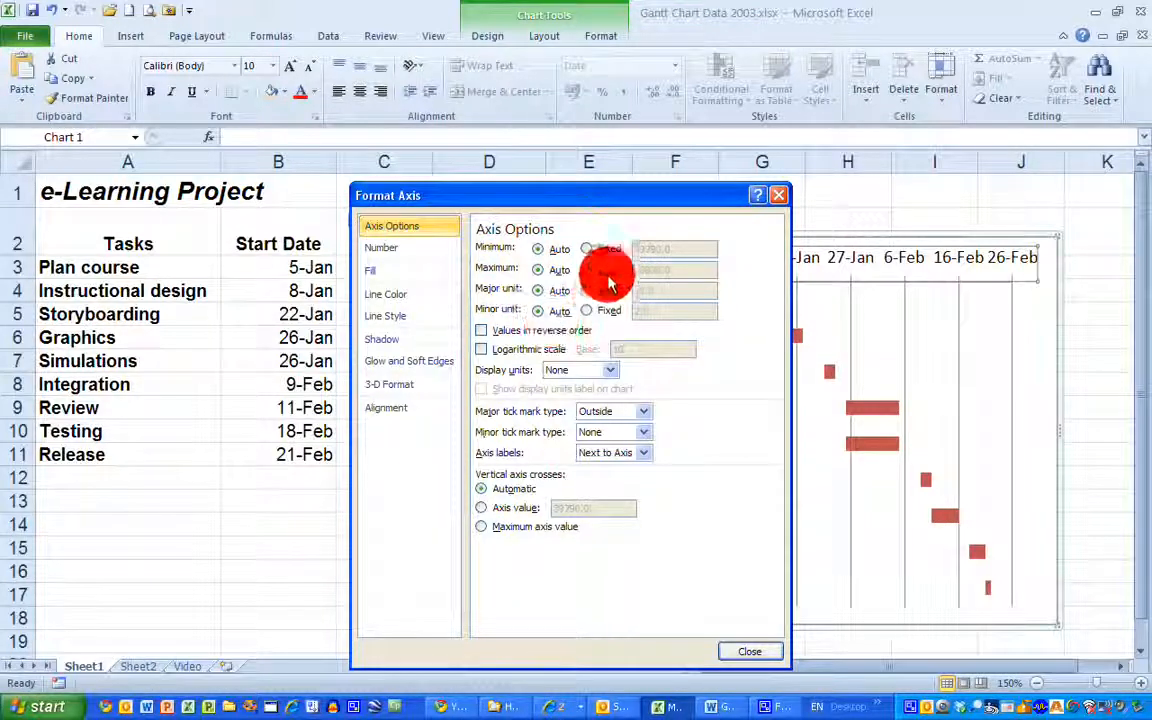
{"action": "left_click", "coordinate": [588, 249]}
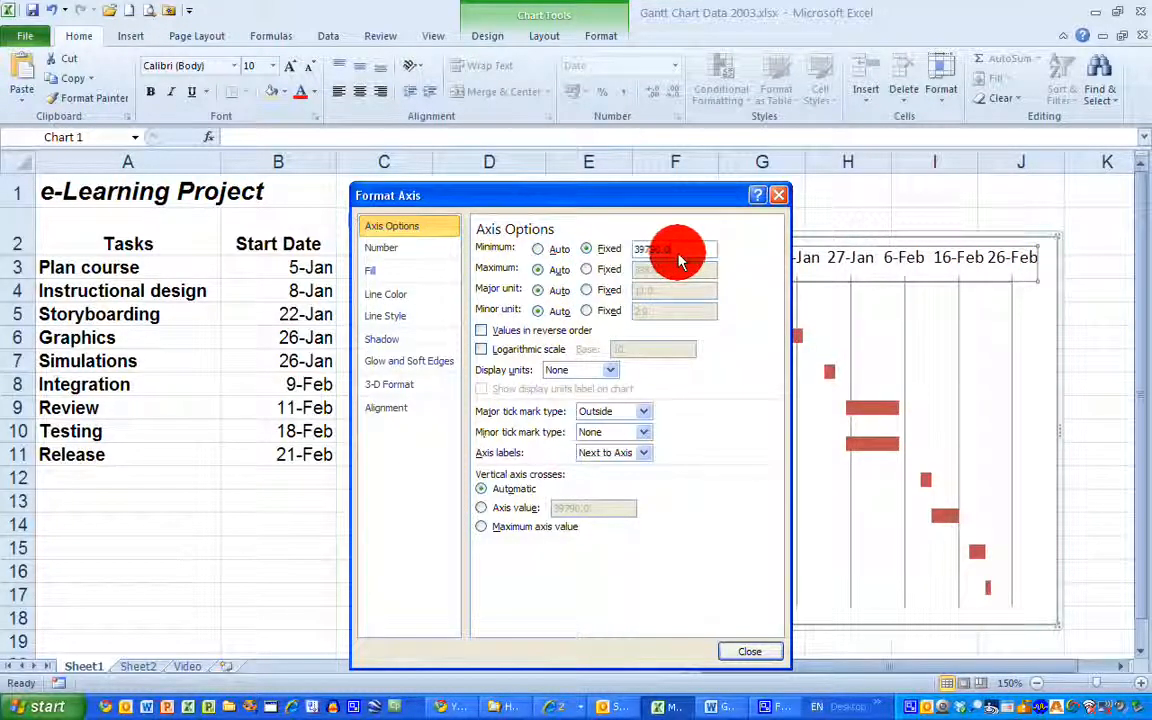
{"action": "key", "text": "BackSpace"}
{"action": "key", "text": "BackSpace"}
{"action": "key", "text": "BackSpace"}
{"action": "key", "text": "BackSpace"}
{"action": "type", "text": "8"}
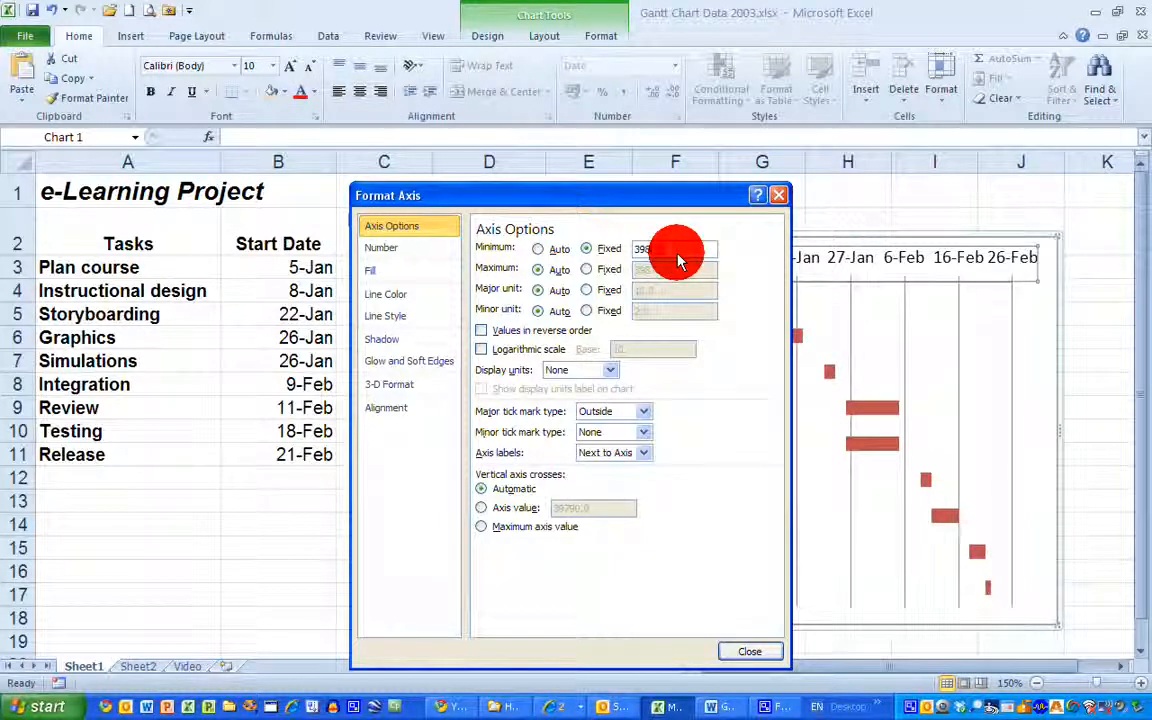
{"action": "type", "text": "18"}
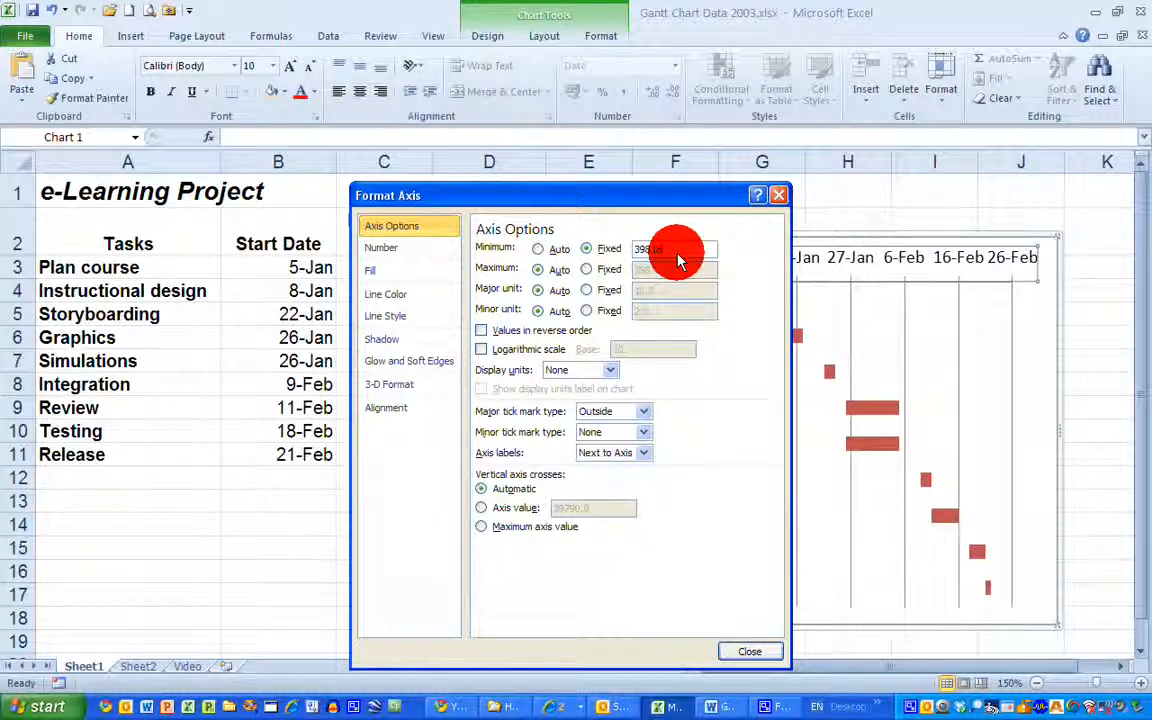
Set the date axis's fixed major unit to 7 and move the chart back next to the Tasks column
{"action": "left_click", "coordinate": [586, 290]}
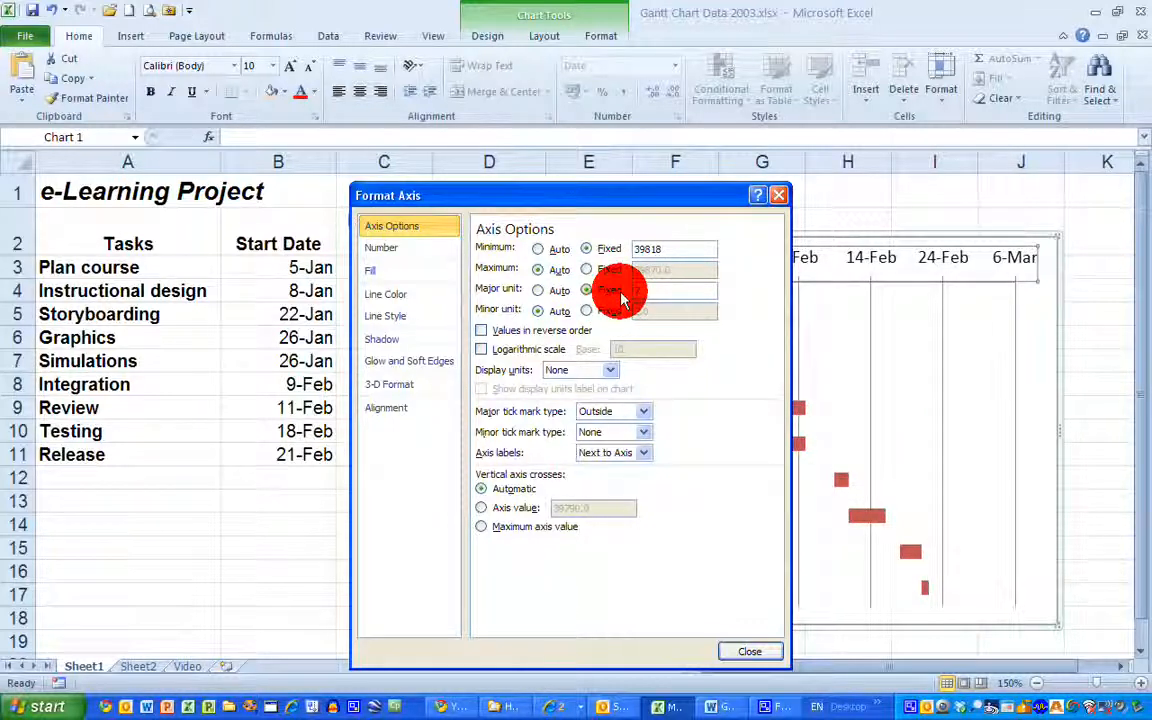
{"action": "left_click", "coordinate": [755, 651]}
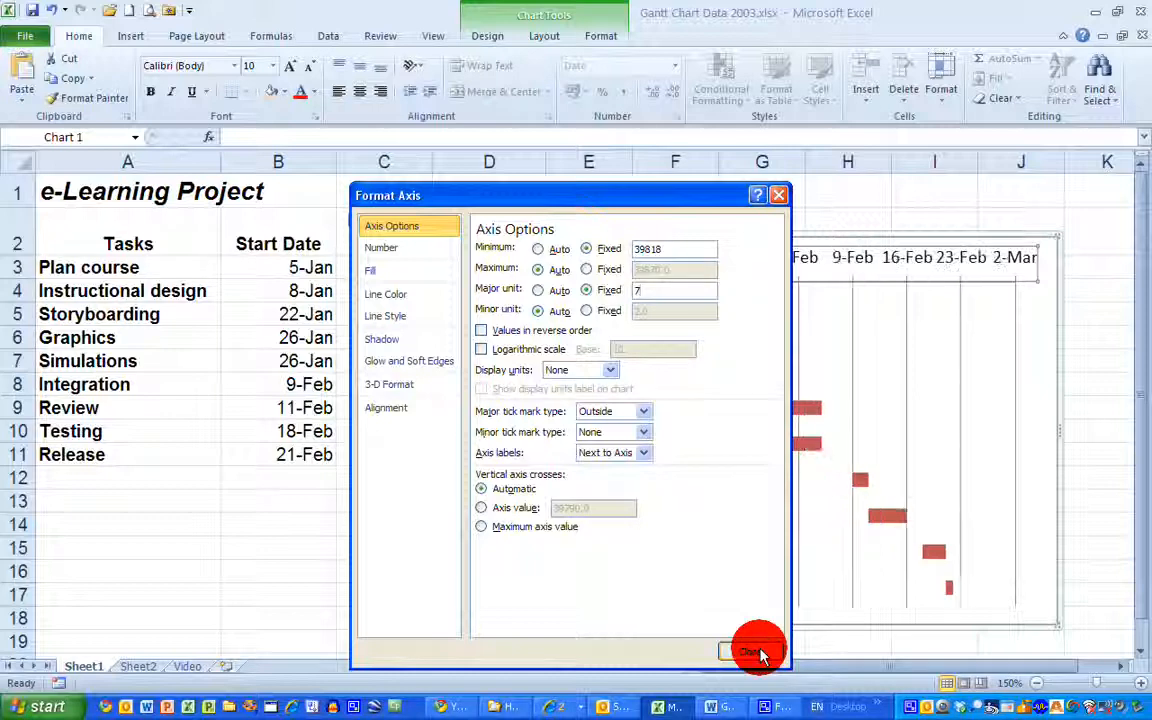
{"action": "left_click_drag", "start_coordinate": [716, 238], "coordinate": [532, 206]}
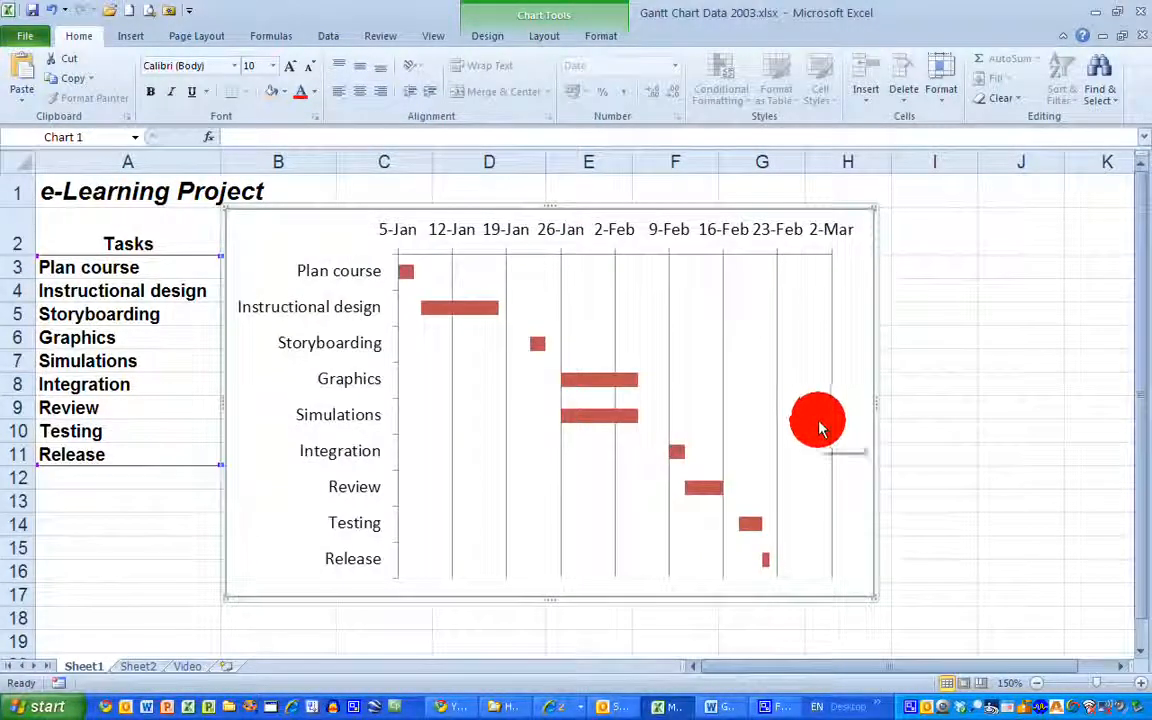